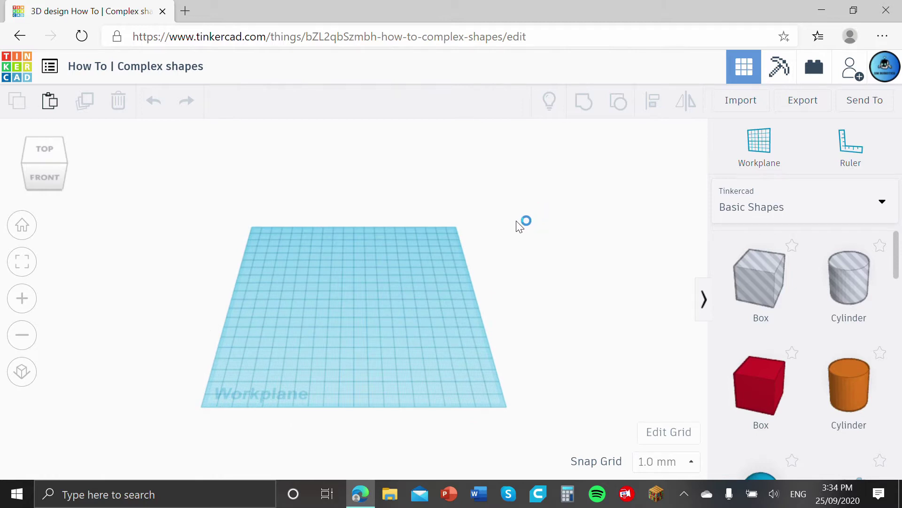
Step: Switch the shape library to Favorites and add an Extrusion shape to the scene
scroll(816, 298, down, 3)
scroll(816, 298, up, 3)
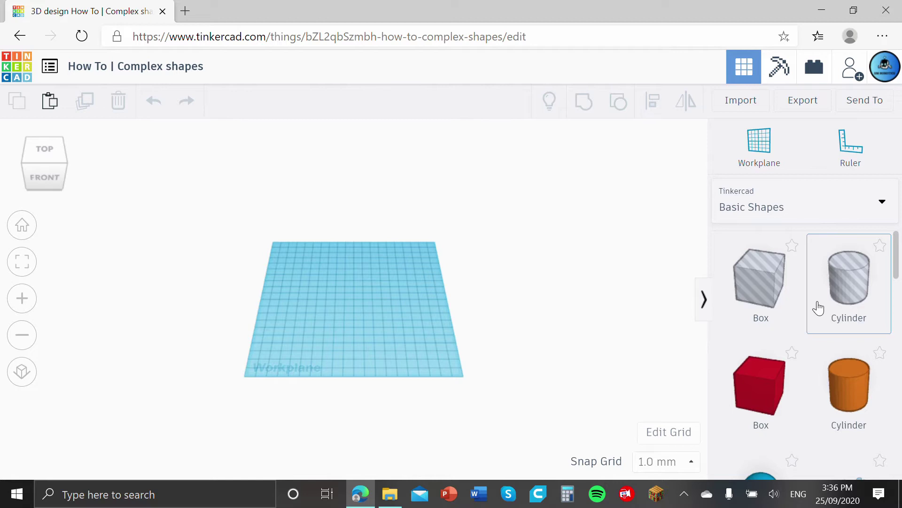
click(836, 210)
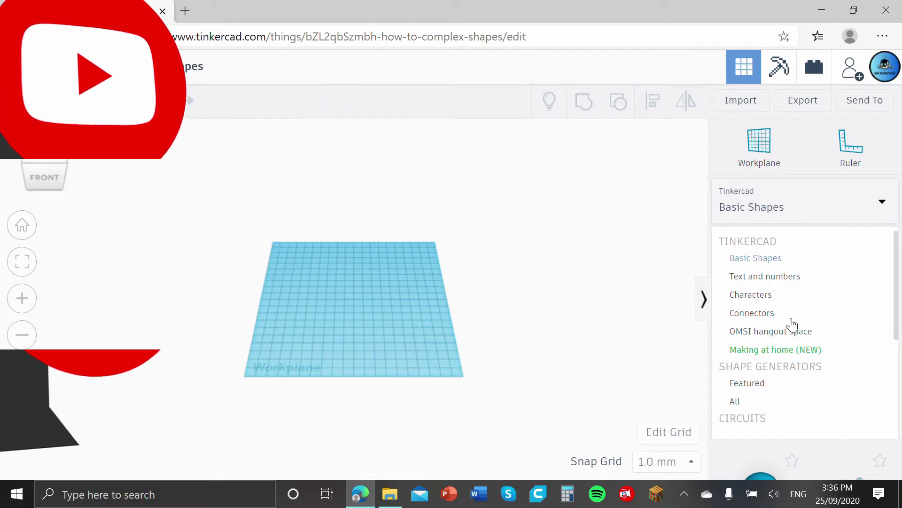
scroll(794, 325, down, 1)
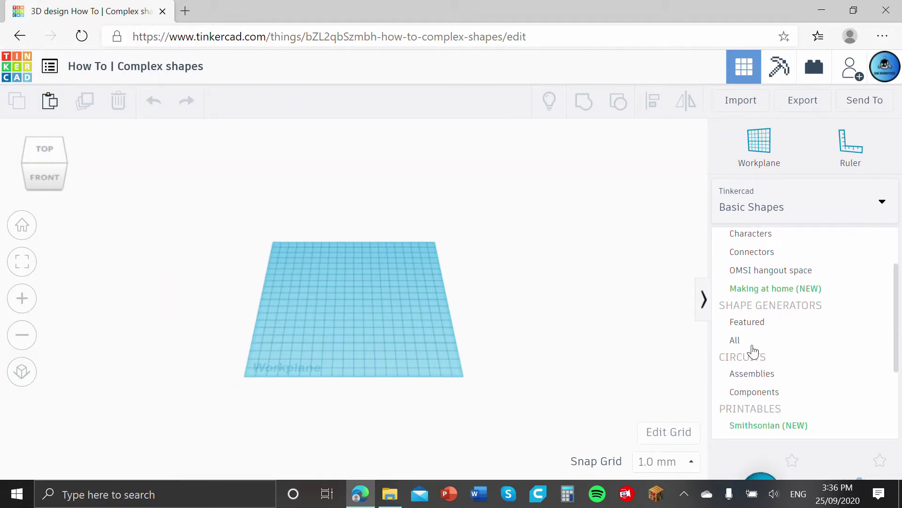
scroll(752, 347, down, 2)
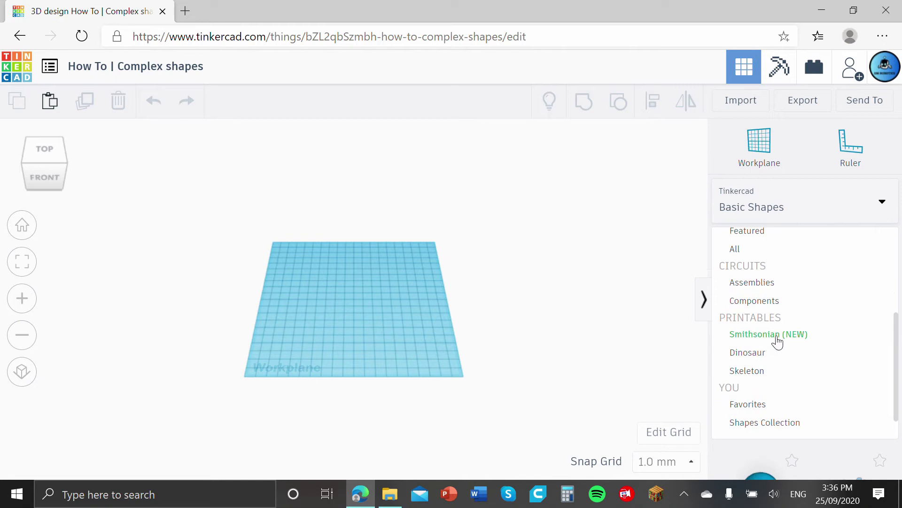
scroll(778, 341, down, 1)
click(748, 396)
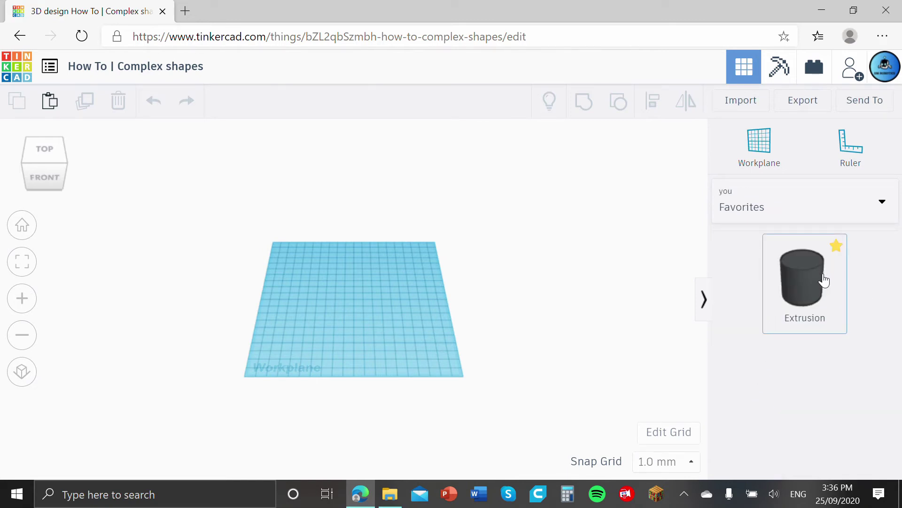
click(591, 318)
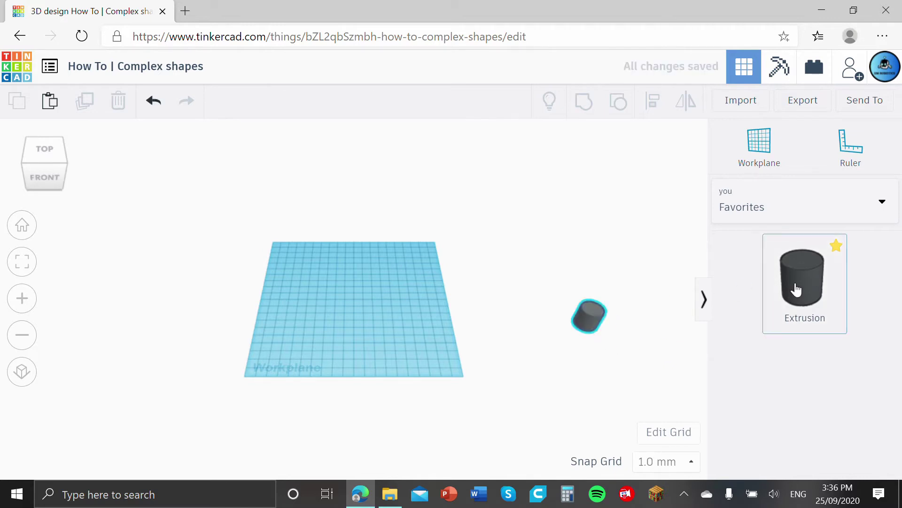
Step: Reset to Home view, drag the Extrusion to the workplane centre and open its profile editor
click(702, 303)
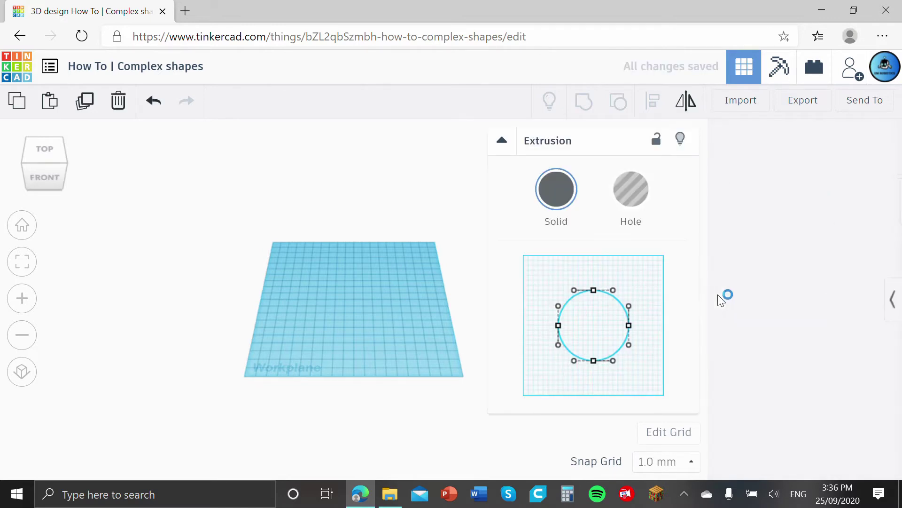
click(704, 141)
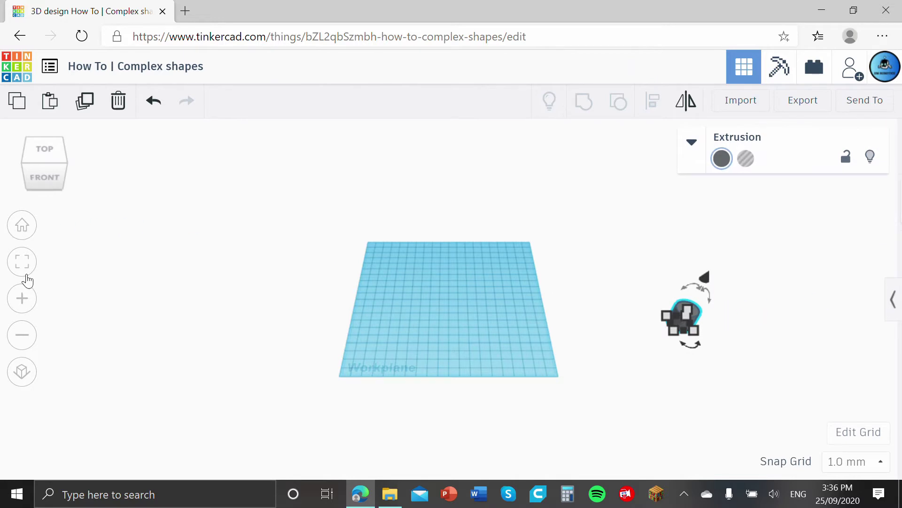
click(22, 225)
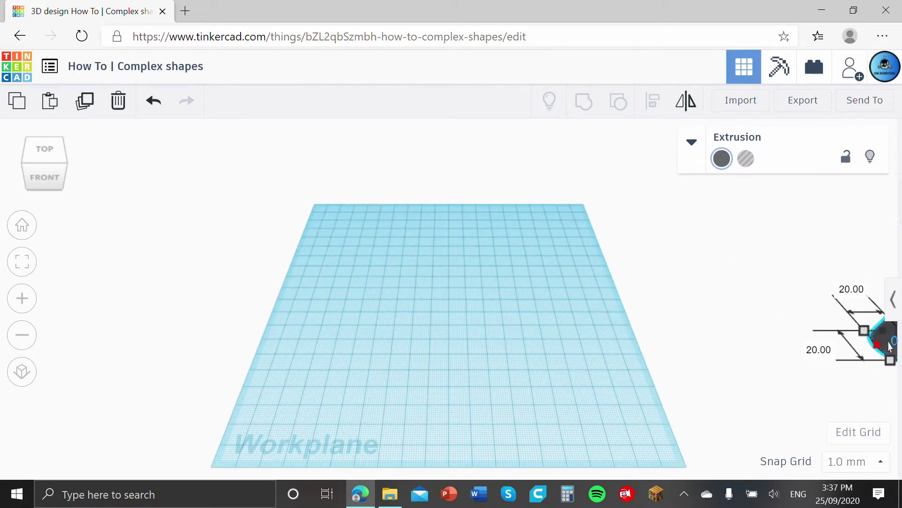
drag(889, 347, 413, 308)
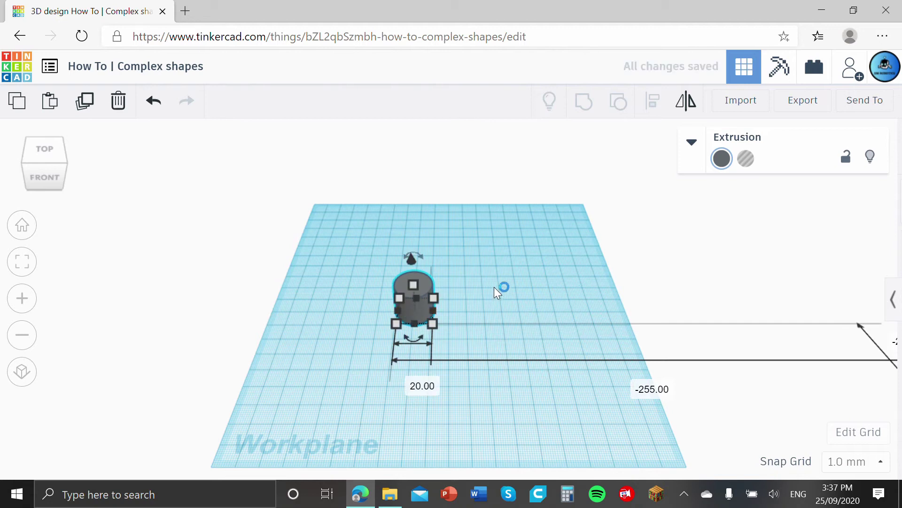
click(498, 292)
click(414, 301)
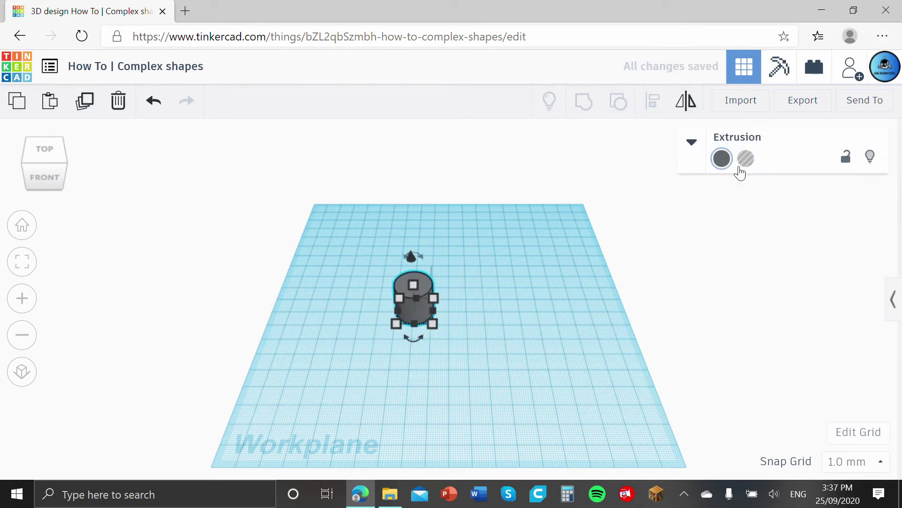
click(691, 142)
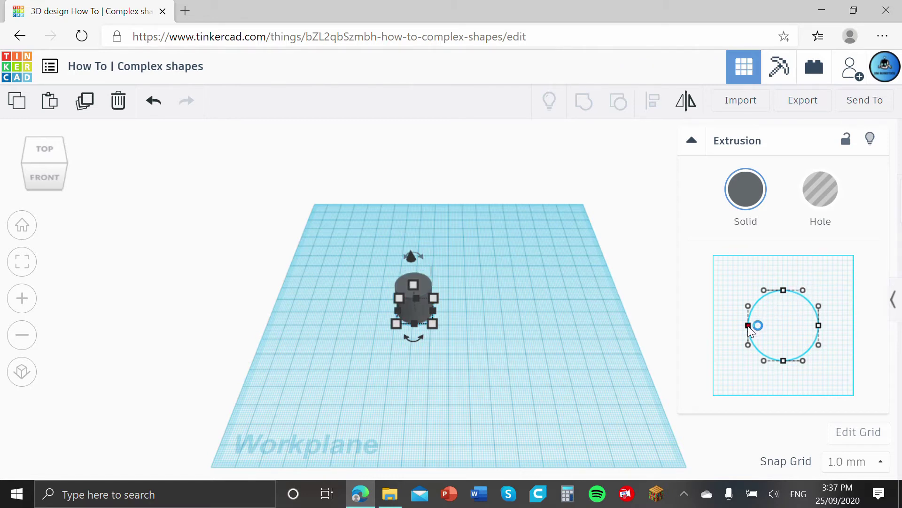
Step: Drag the circle's anchor points and curve handles to bend the Extrusion profile into a boomerang outline
drag(750, 329, 726, 274)
drag(784, 362, 741, 344)
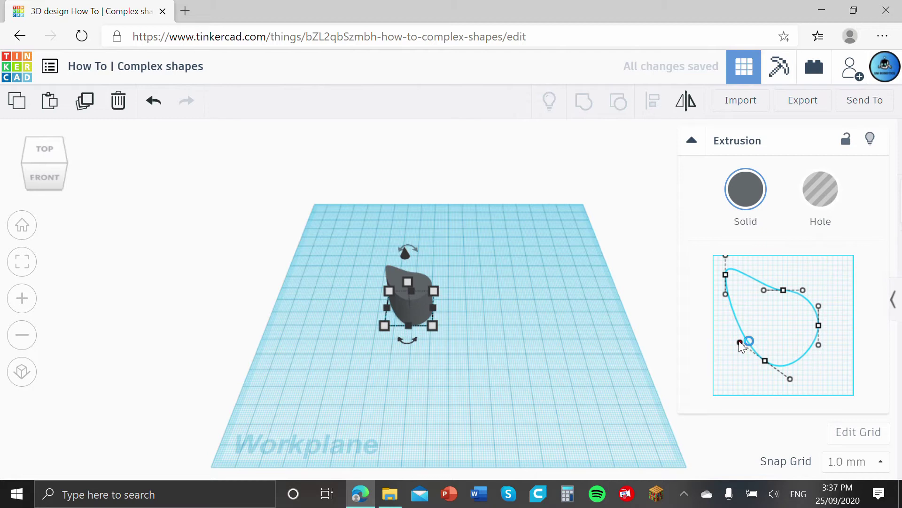
drag(819, 325, 792, 378)
drag(784, 290, 772, 324)
drag(727, 257, 739, 271)
drag(791, 323, 860, 352)
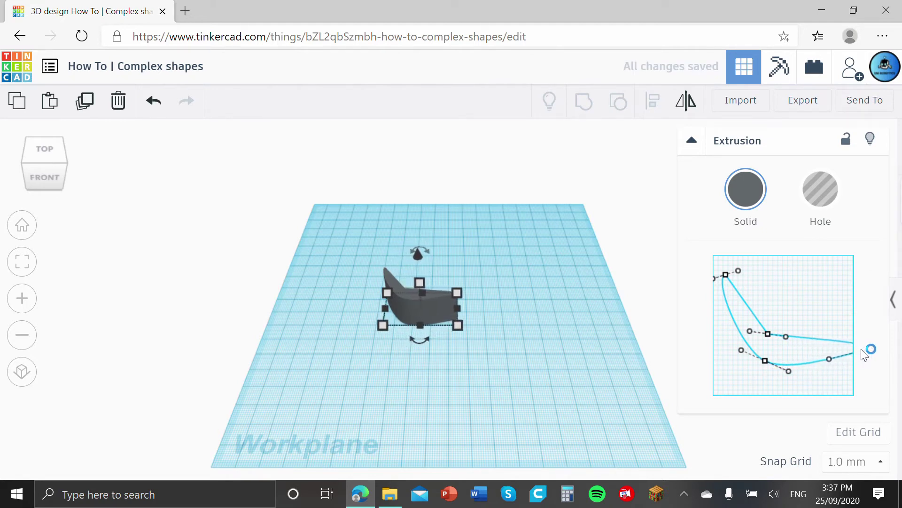
click(604, 365)
right_drag(601, 326, 340, 357)
scroll(489, 395, up, 5)
Step: Rotate the boomerang extrusion 90° onto its edge, then reselect it from a front-top view
click(343, 358)
right_drag(523, 354, 468, 305)
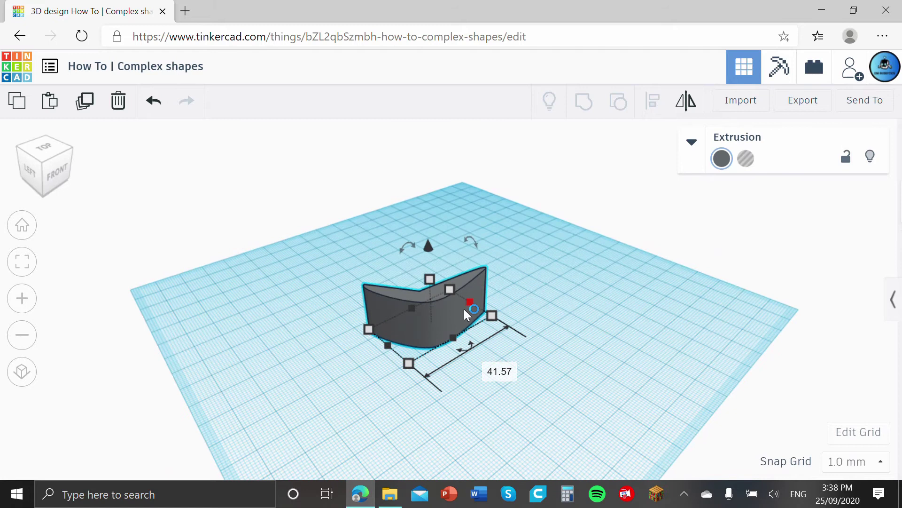
drag(467, 241, 510, 296)
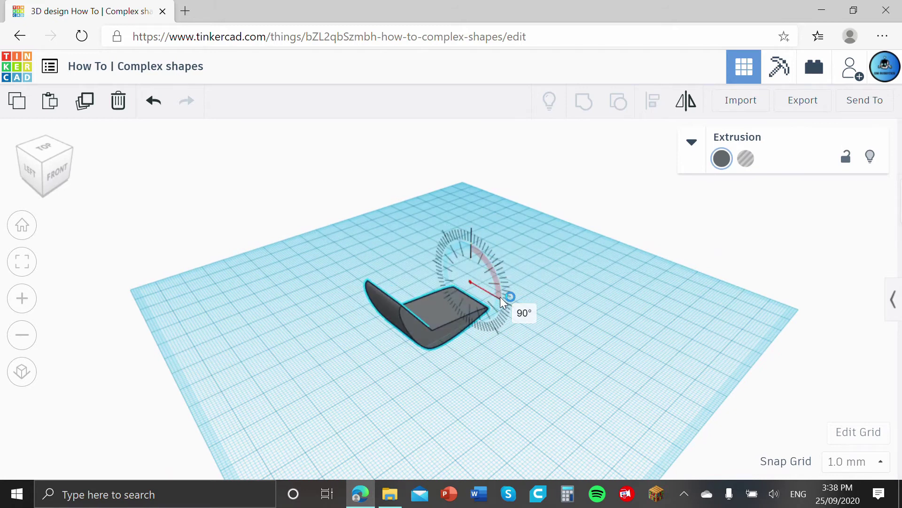
click(510, 296)
right_drag(509, 296, 372, 273)
click(372, 272)
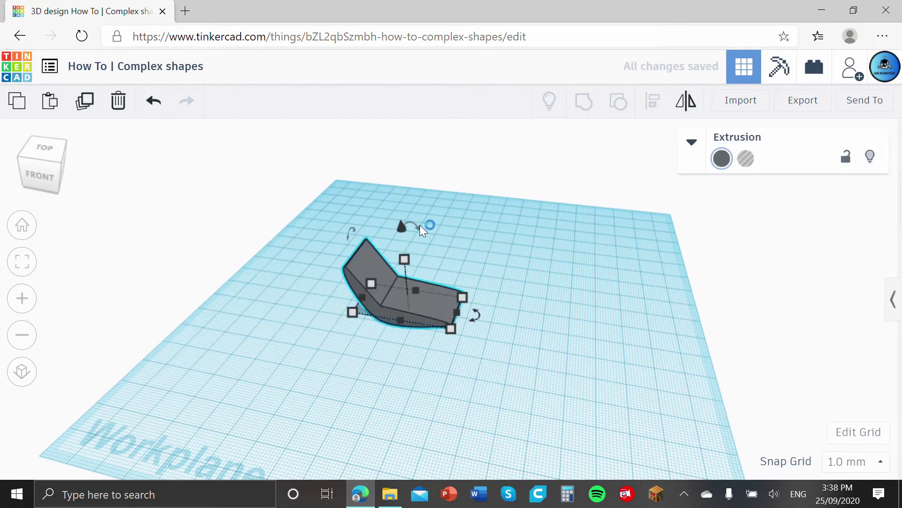
drag(419, 225, 424, 224)
click(548, 261)
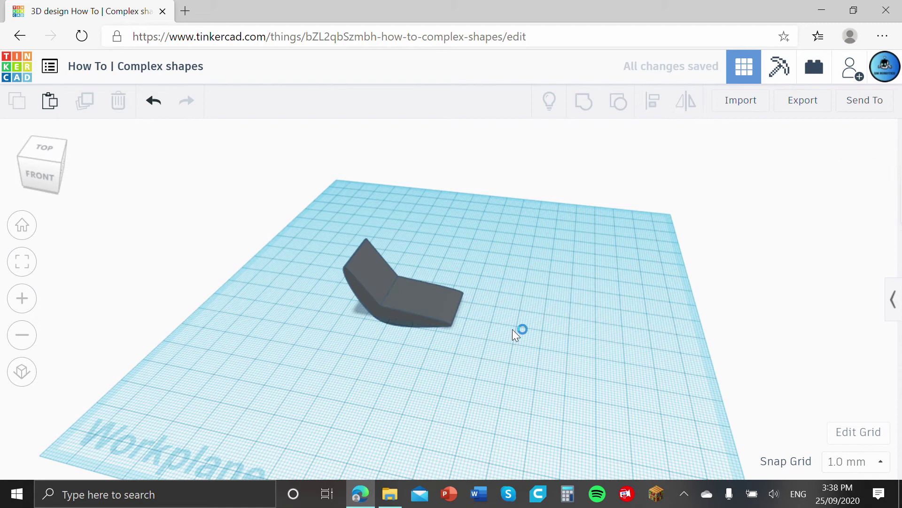
click(379, 302)
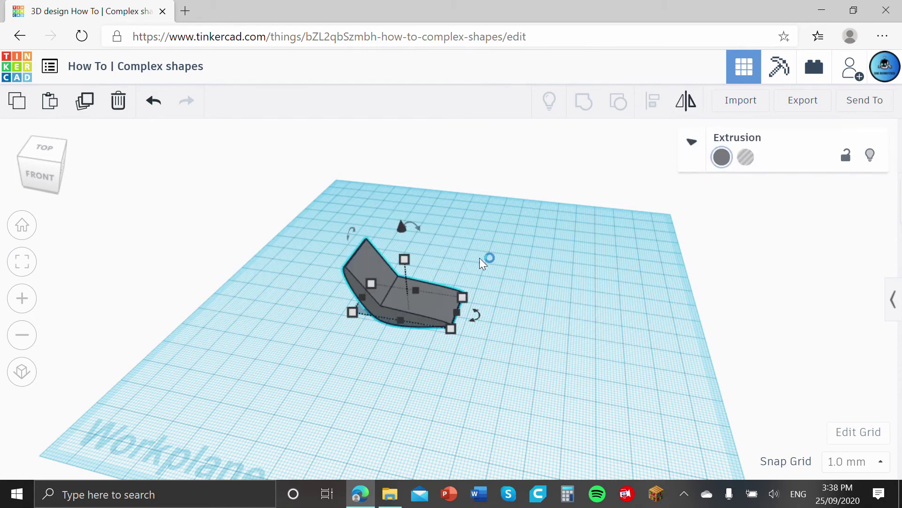
click(706, 159)
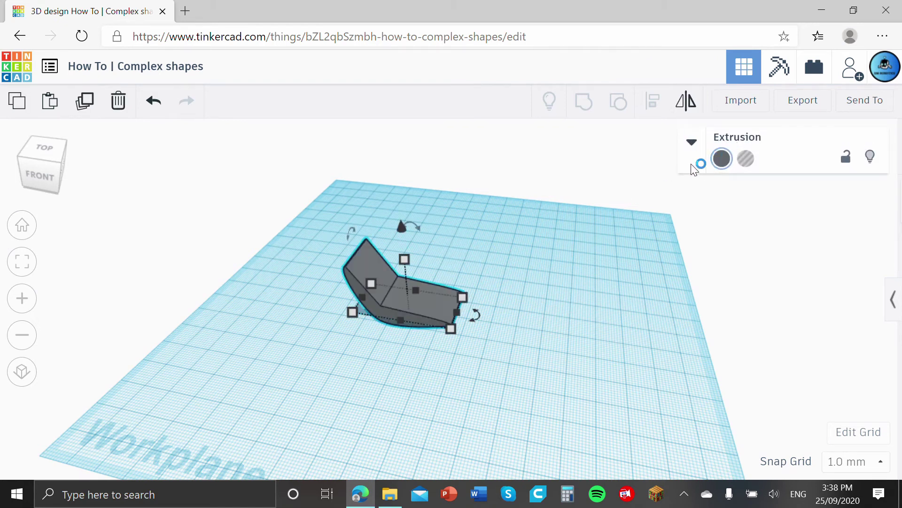
Step: In the profile editor, move the bottom and top-left points to smooth the outline into a leaf shape
click(691, 142)
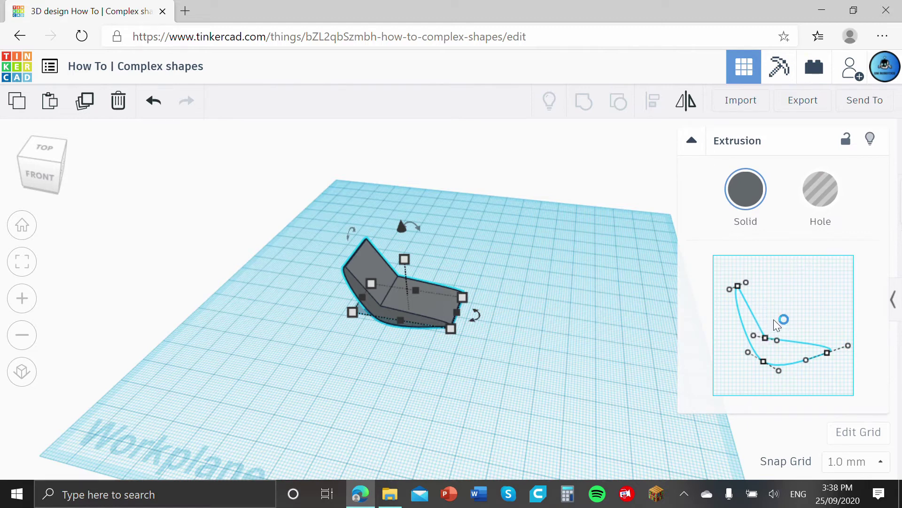
drag(766, 339, 786, 307)
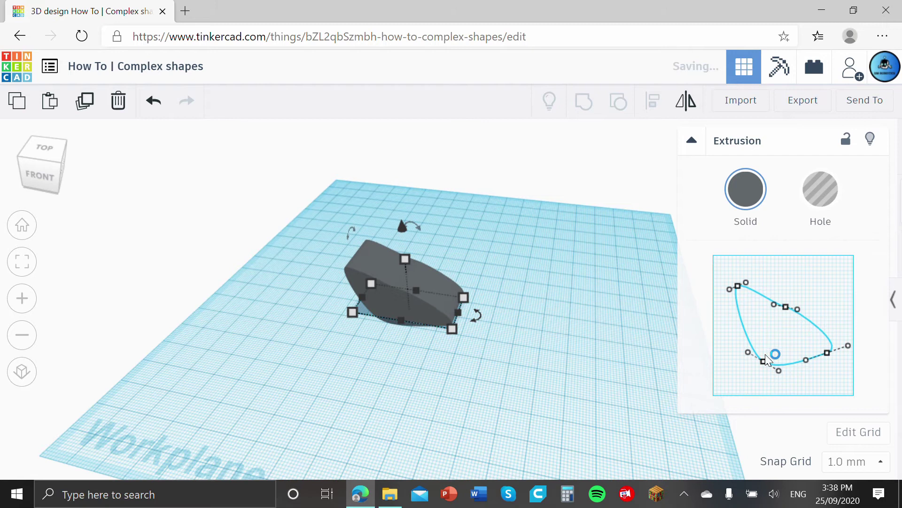
click(764, 362)
drag(764, 362, 781, 348)
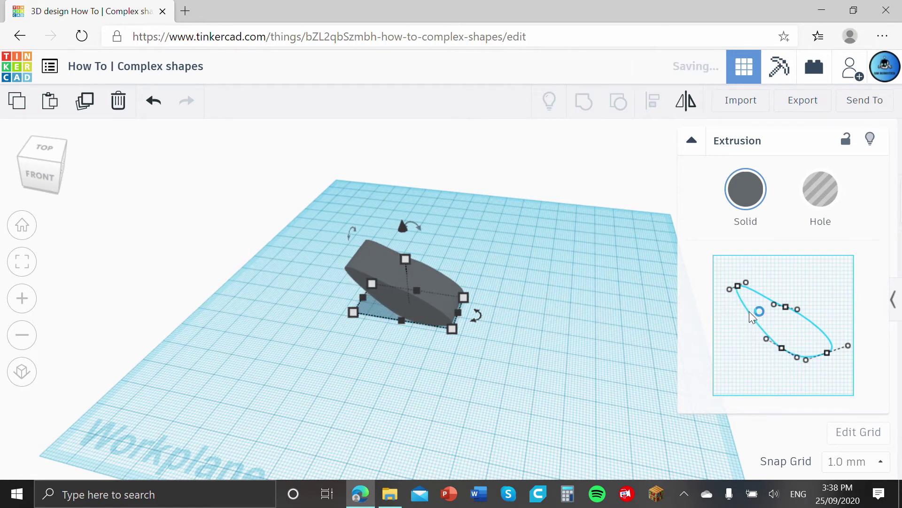
mouse_move(737, 293)
mouse_down()
mouse_move(745, 304)
mouse_move(748, 264)
mouse_move(740, 287)
mouse_move(736, 267)
mouse_move(738, 282)
mouse_up()
click(614, 308)
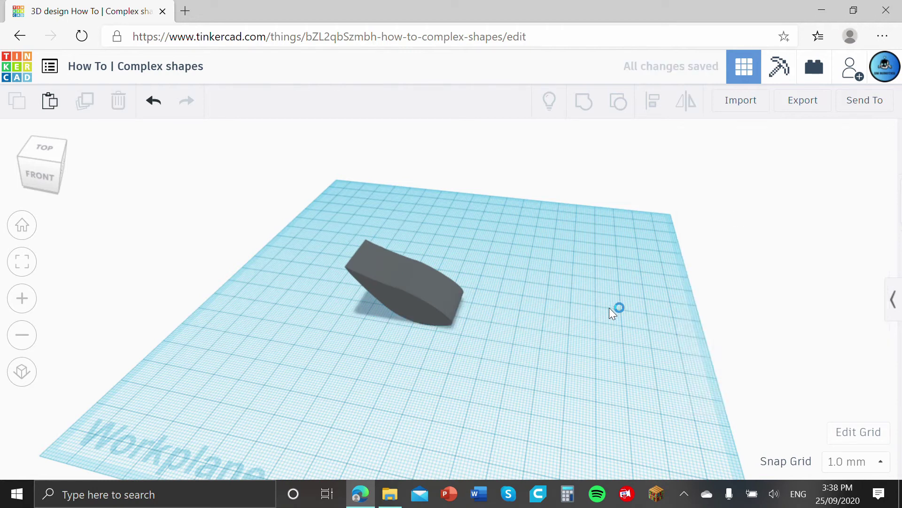
right_drag(615, 308, 596, 308)
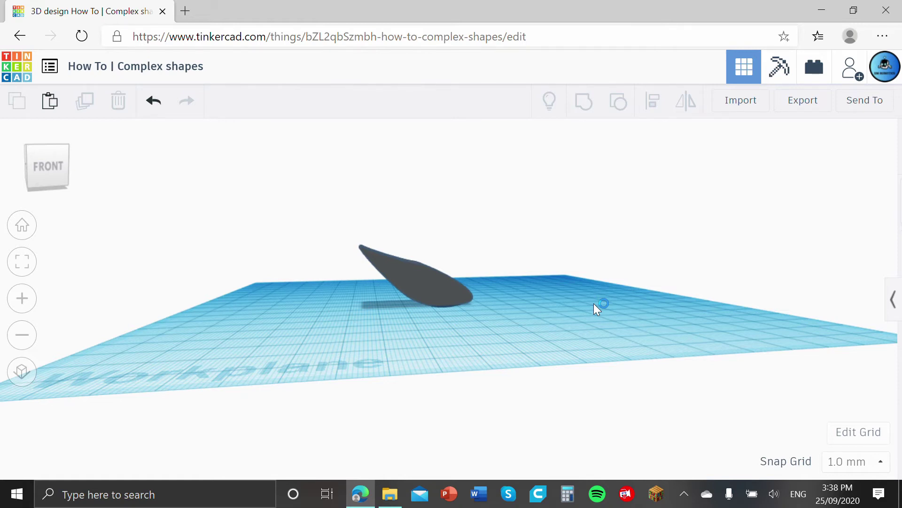
Step: Select the leaf-shaped extrusion and delete it from the workplane
click(891, 298)
click(771, 223)
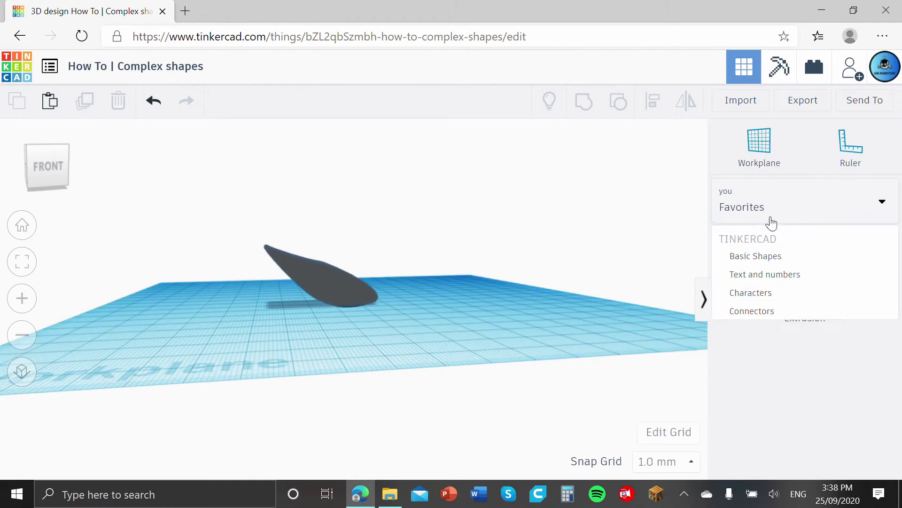
scroll(745, 331, down, 2)
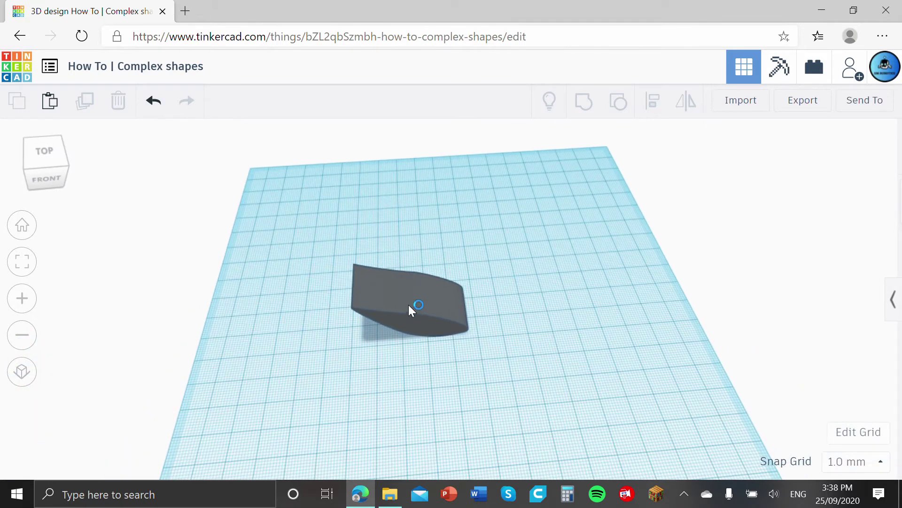
click(414, 309)
key(Delete)
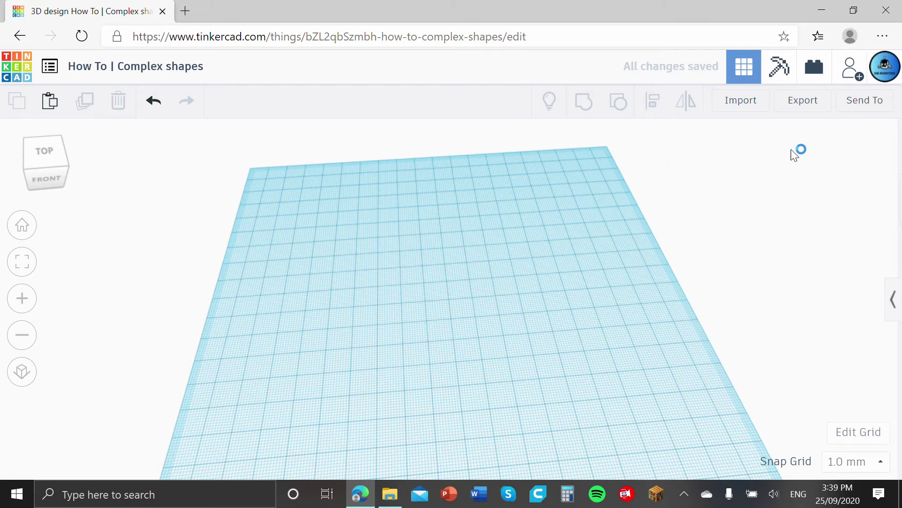
Step: Switch the library to Basic Shapes and place a Half Sphere on the workplane
click(890, 294)
click(748, 209)
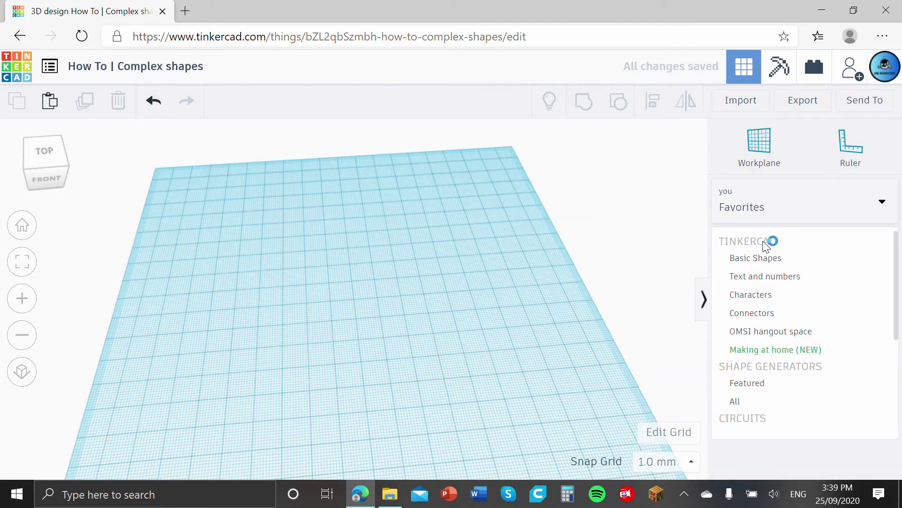
click(755, 260)
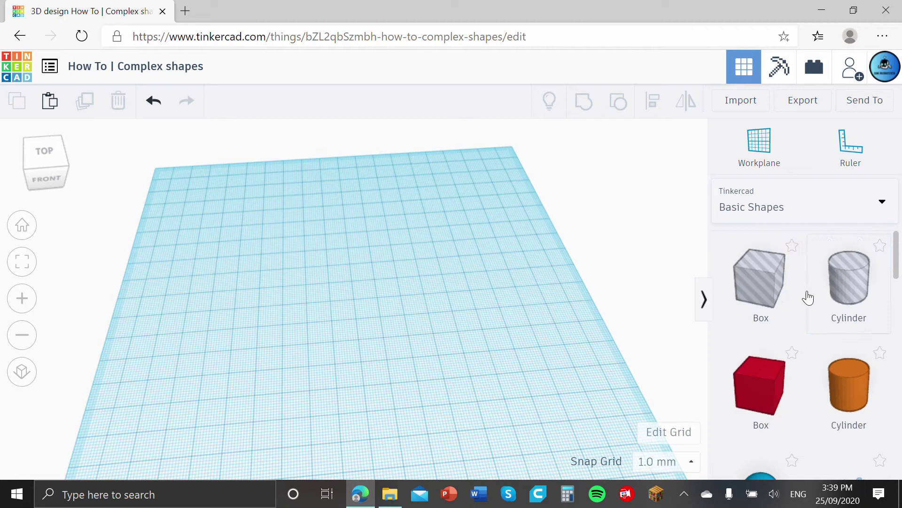
scroll(808, 305, down, 3)
scroll(808, 310, down, 9)
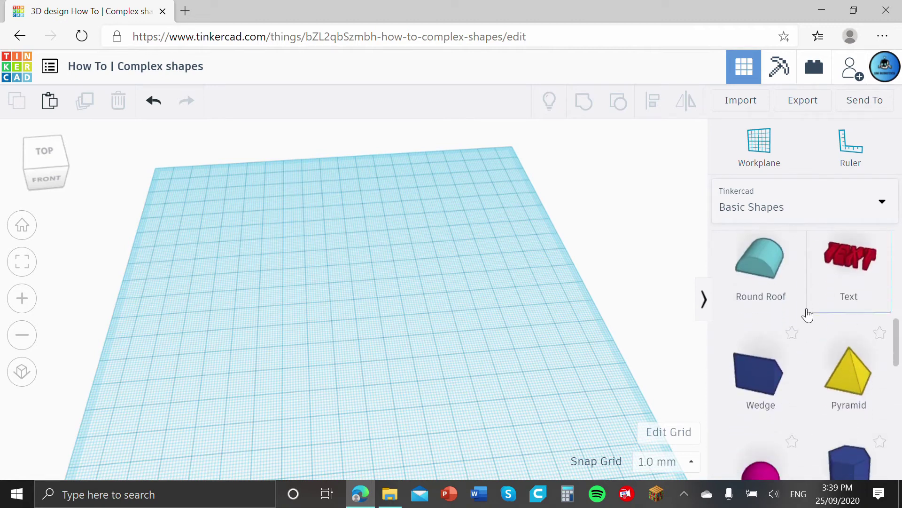
scroll(800, 306, up, 2)
scroll(794, 306, down, 4)
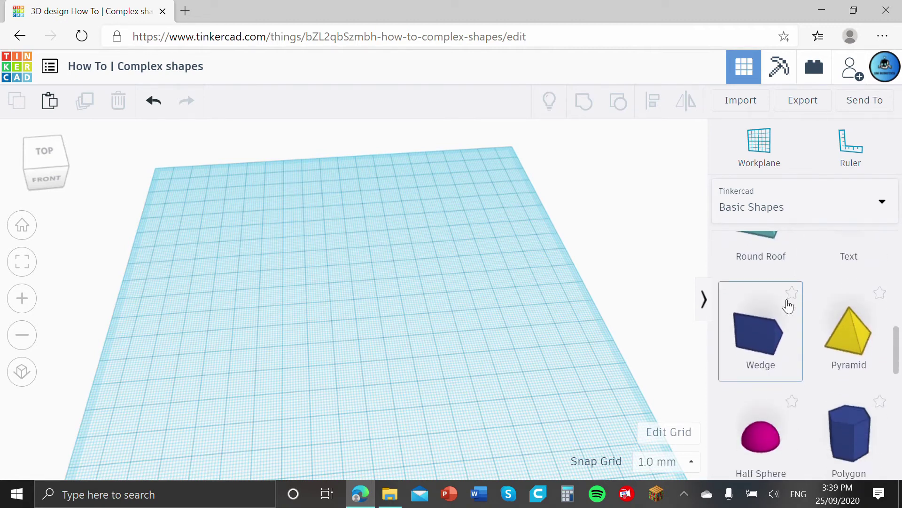
scroll(789, 306, down, 3)
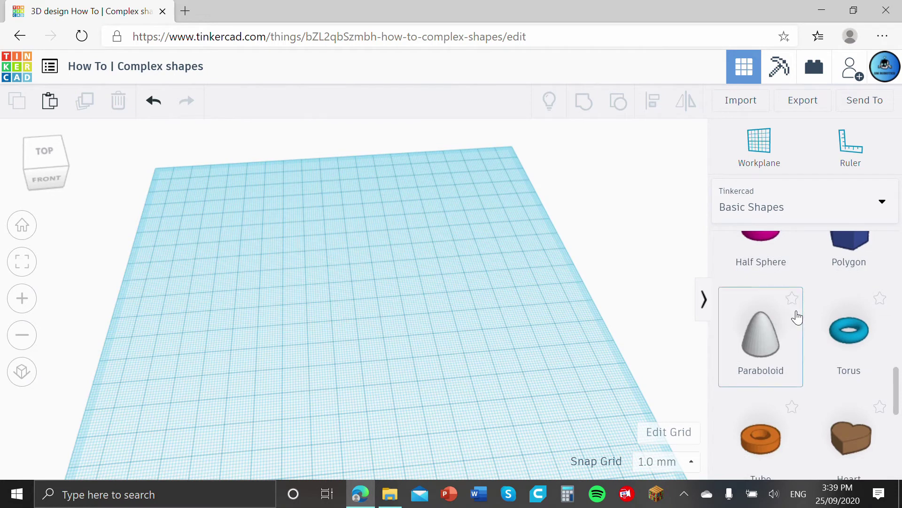
scroll(793, 308, up, 3)
drag(790, 302, 458, 380)
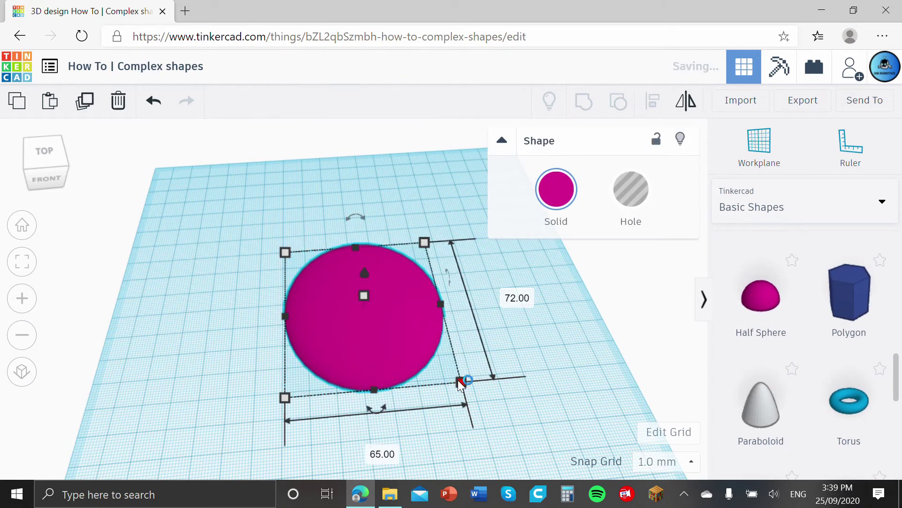
Step: Enlarge the half sphere to about 65 by 72 and raise its height
click(517, 289)
click(362, 276)
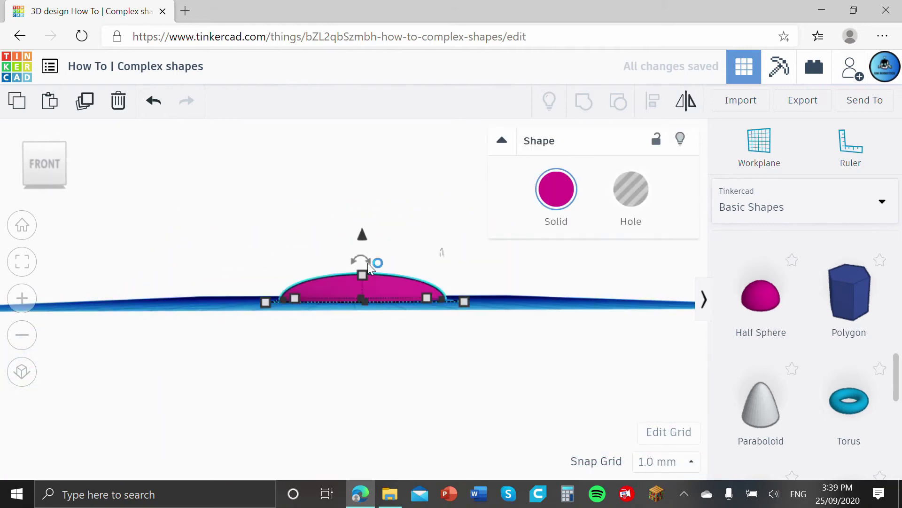
drag(360, 257, 359, 247)
right_drag(504, 280, 478, 305)
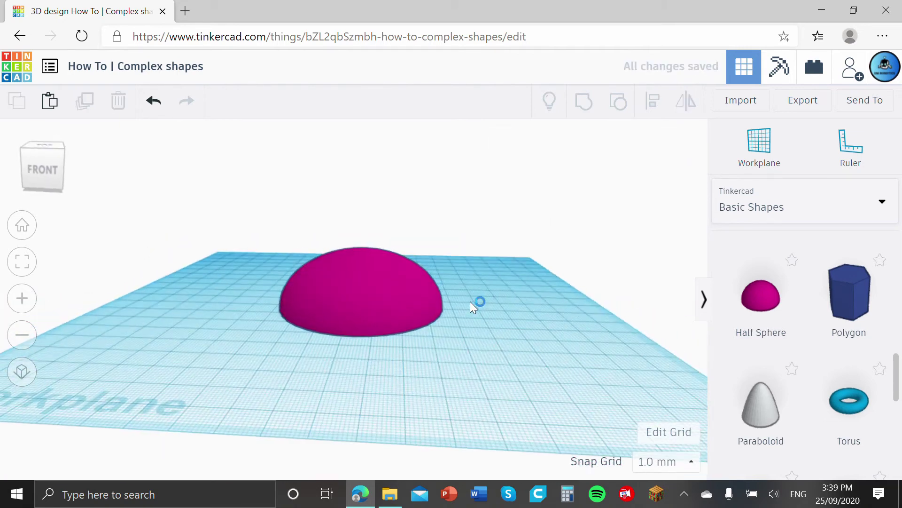
scroll(796, 268, up, 10)
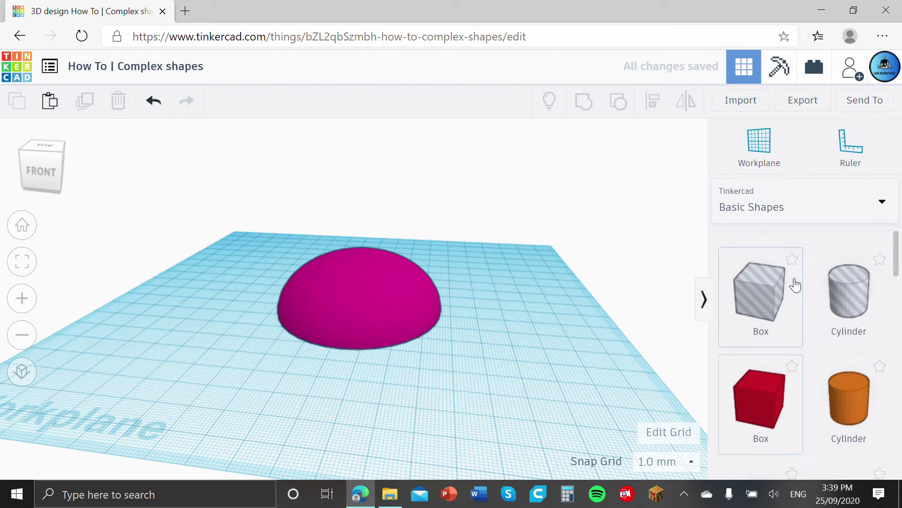
Step: Place a Cylinder hole beside the half sphere and lift it off the workplane
drag(847, 291, 465, 308)
right_drag(464, 397, 481, 250)
click(502, 141)
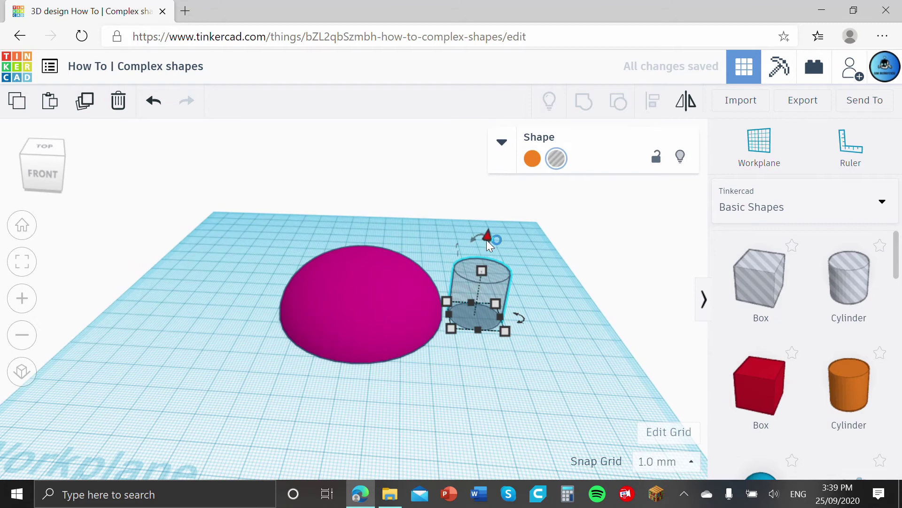
drag(486, 240, 558, 189)
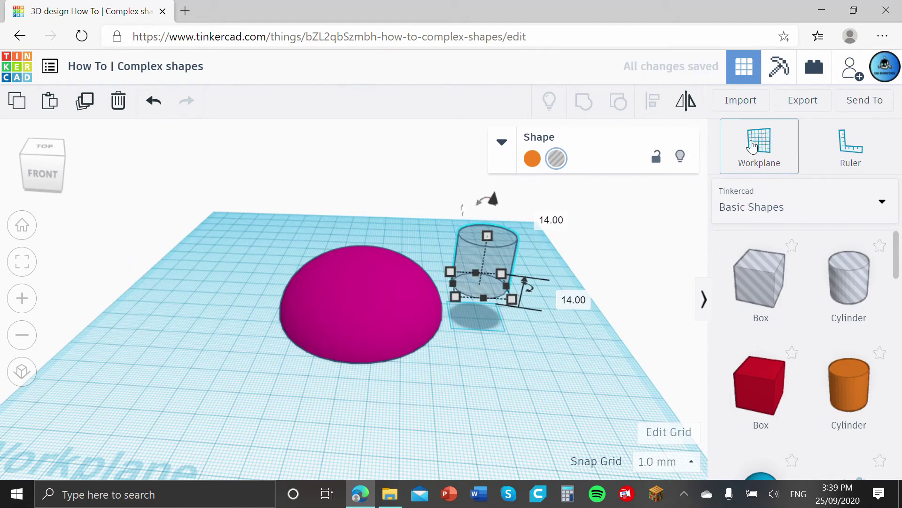
Step: Set a new workplane on top of the half sphere, then raise and move the cylinder hole
click(767, 149)
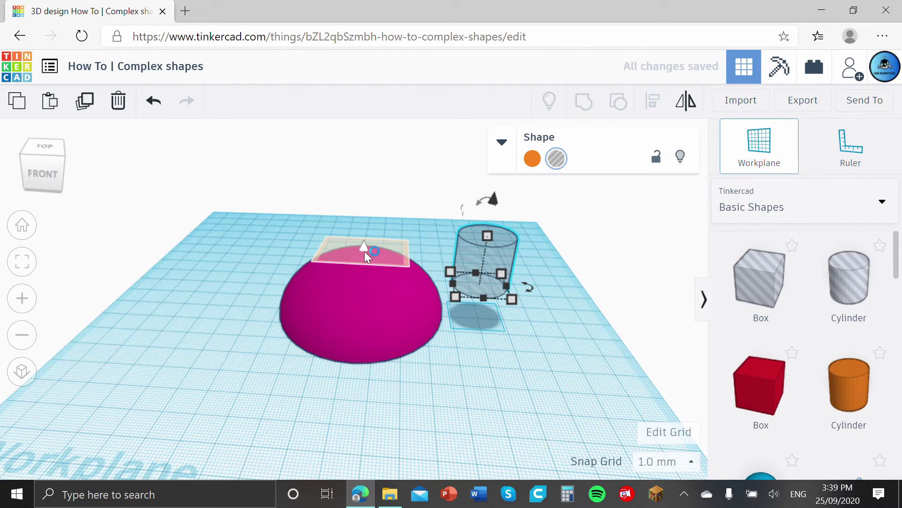
click(364, 251)
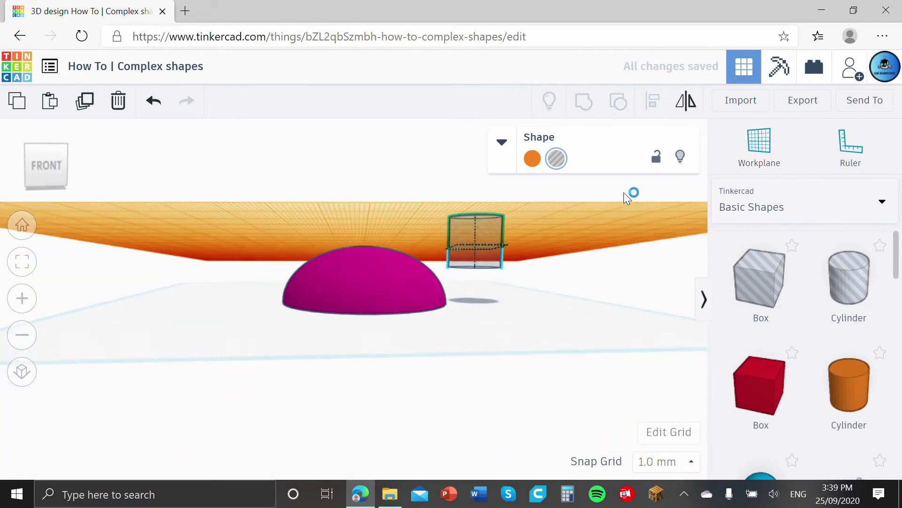
mouse_move(486, 199)
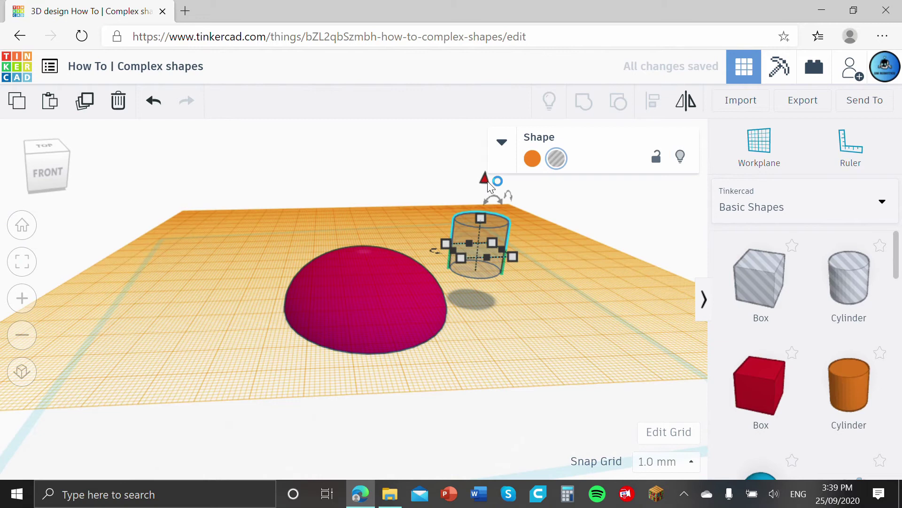
drag(484, 178, 489, 156)
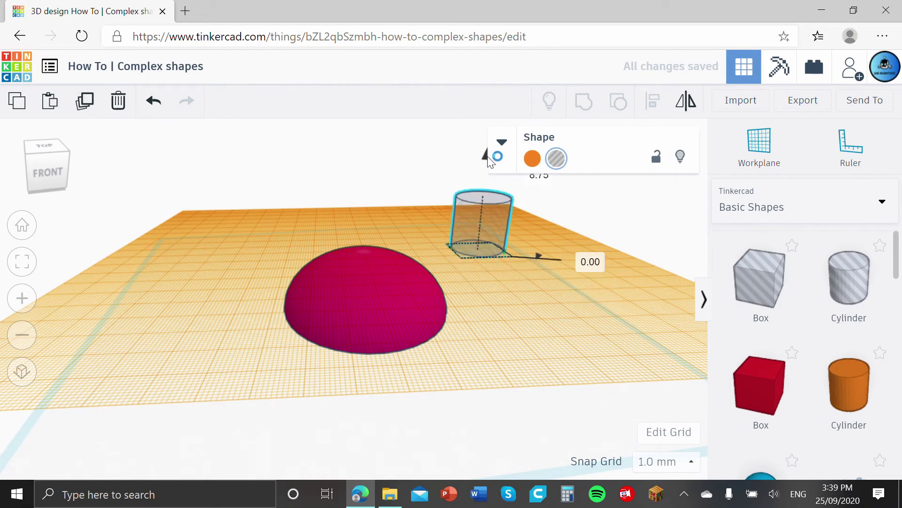
mouse_move(478, 222)
mouse_down()
mouse_move(483, 241)
mouse_move(496, 232)
mouse_move(488, 235)
mouse_up()
Step: Widen the cylinder hole from 26.91 to 131 across and move it over the half sphere
key(Escape)
click(464, 255)
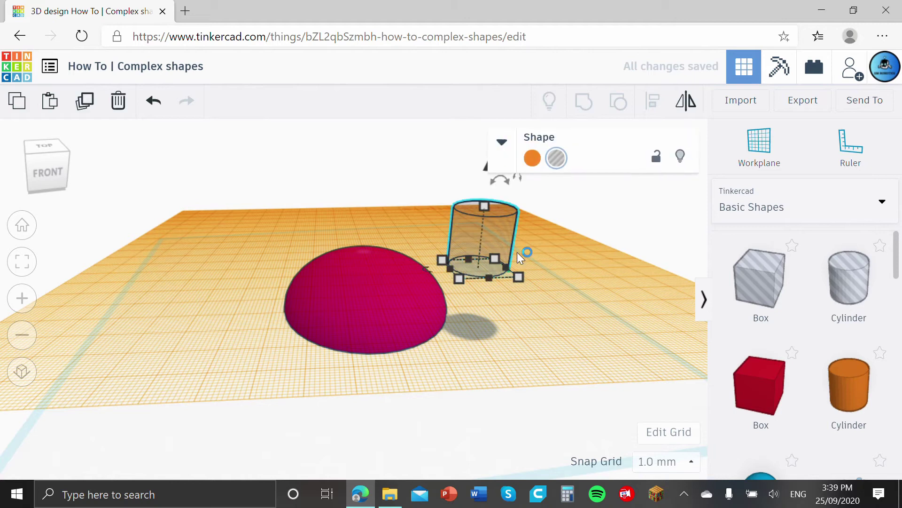
click(566, 226)
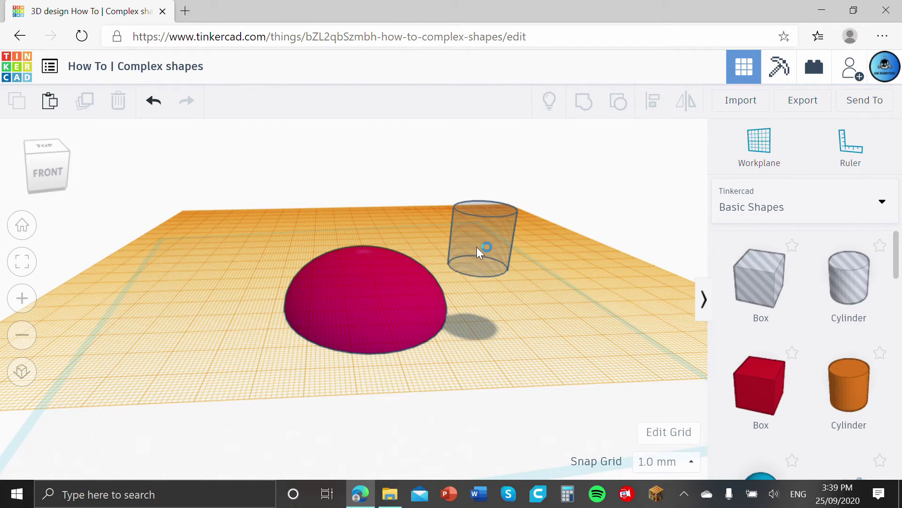
click(479, 247)
drag(453, 269, 368, 208)
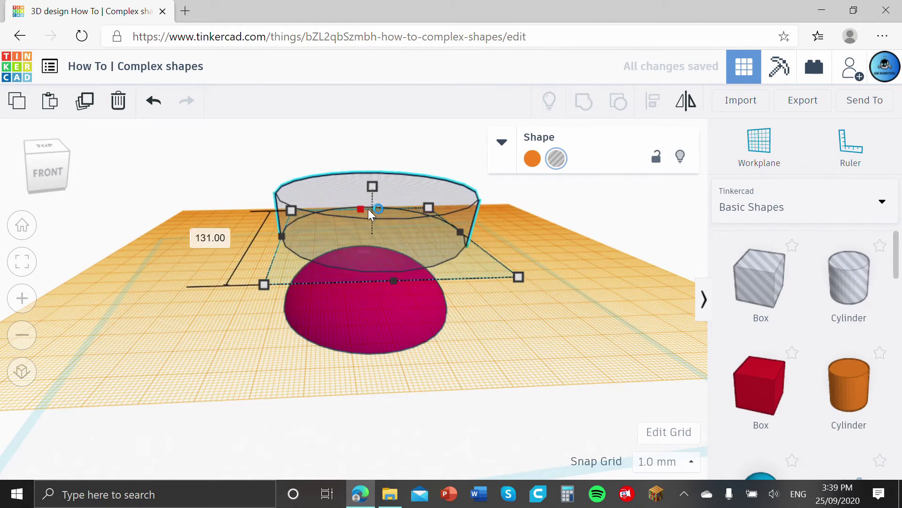
right_drag(368, 209, 418, 358)
drag(403, 277, 392, 304)
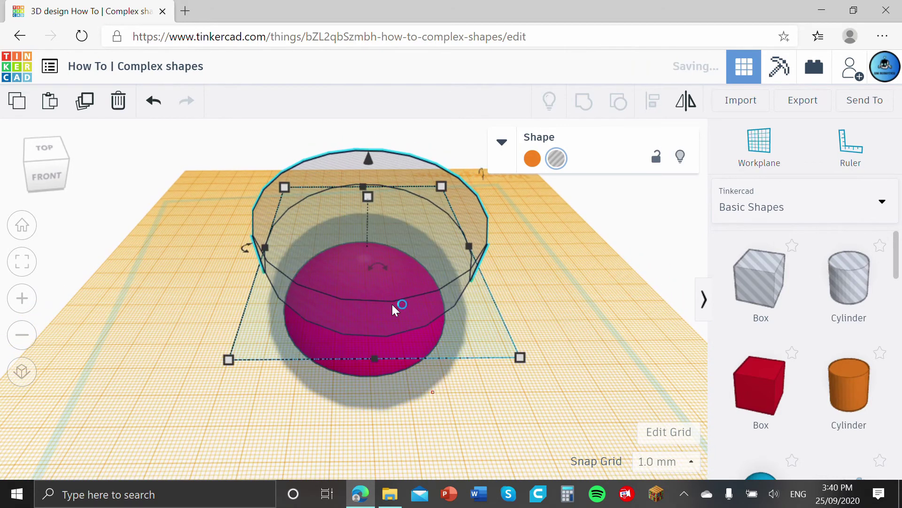
Step: Align the cylinder hole and half sphere so the hole is centred on the sphere
shift+click(392, 303)
click(653, 101)
click(377, 371)
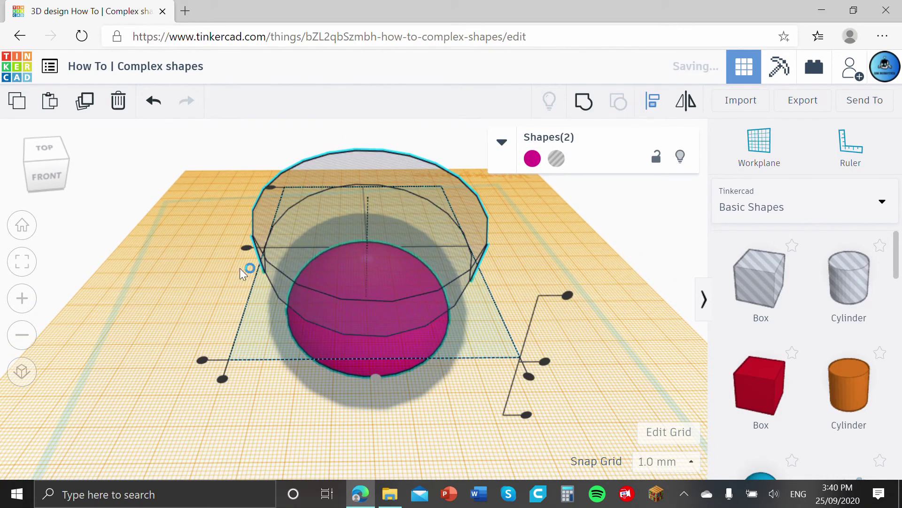
click(162, 251)
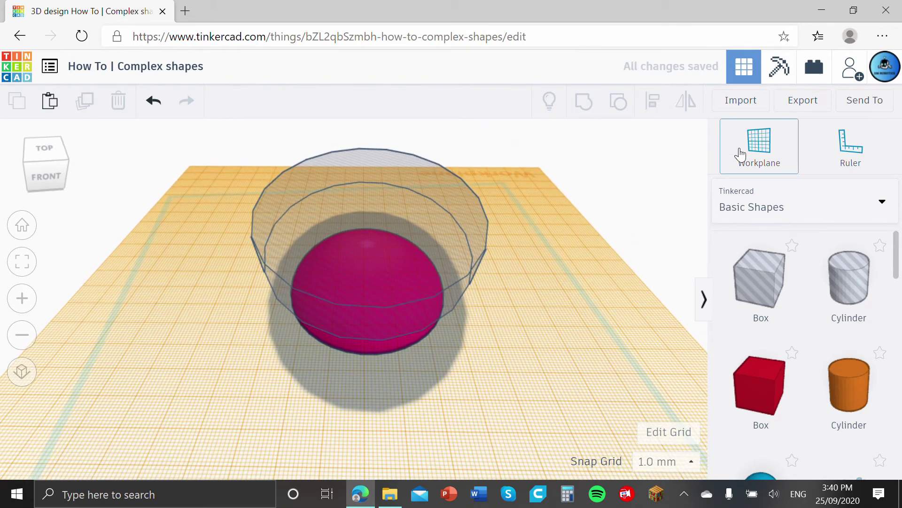
Step: Reset the workplane to the grid and flatten the cylinder hole
click(740, 150)
click(559, 210)
right_drag(520, 326, 401, 230)
click(374, 249)
drag(365, 199, 366, 281)
right_drag(562, 262, 515, 309)
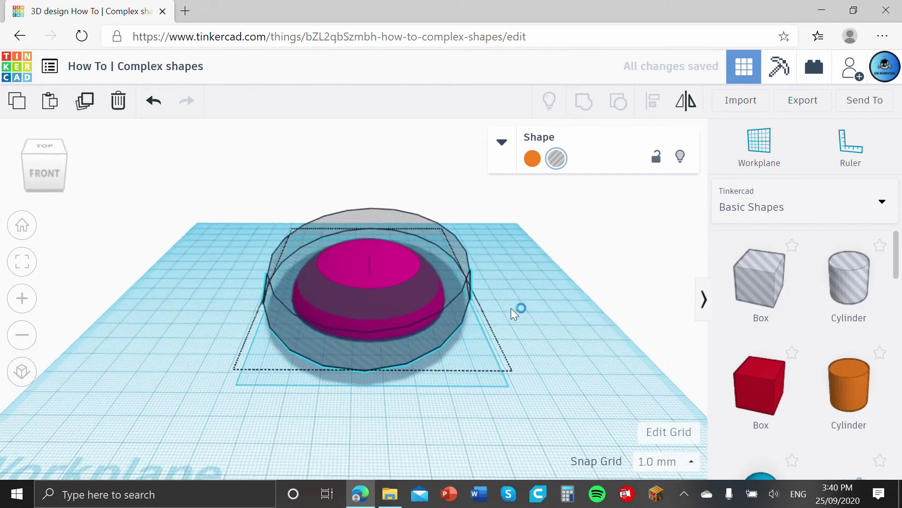
Step: Drop a Box hole on the sphere's top and centre all three shapes in both directions
drag(759, 277, 404, 271)
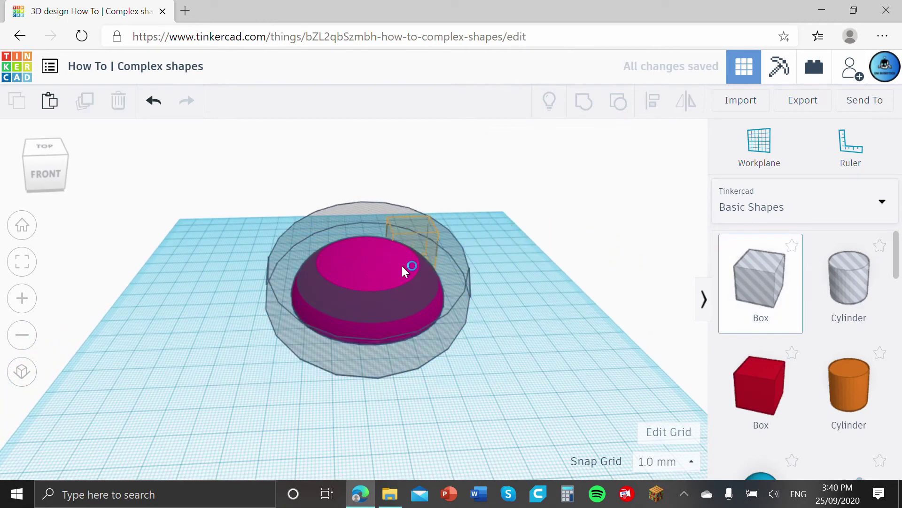
drag(360, 294, 368, 293)
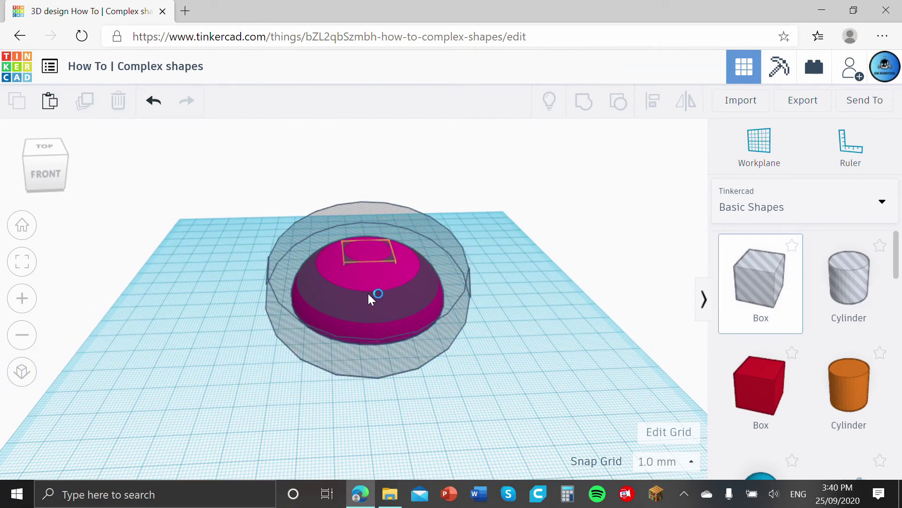
right_drag(615, 252, 408, 450)
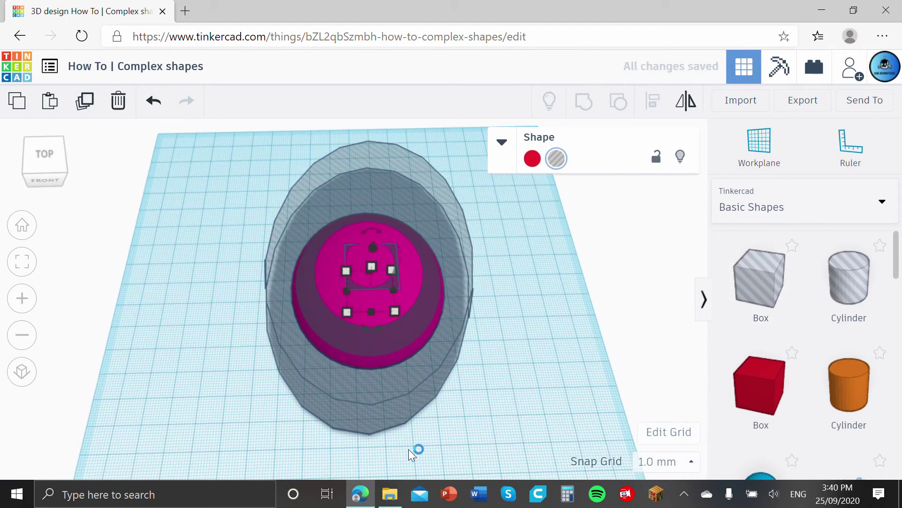
key(ctrl+a)
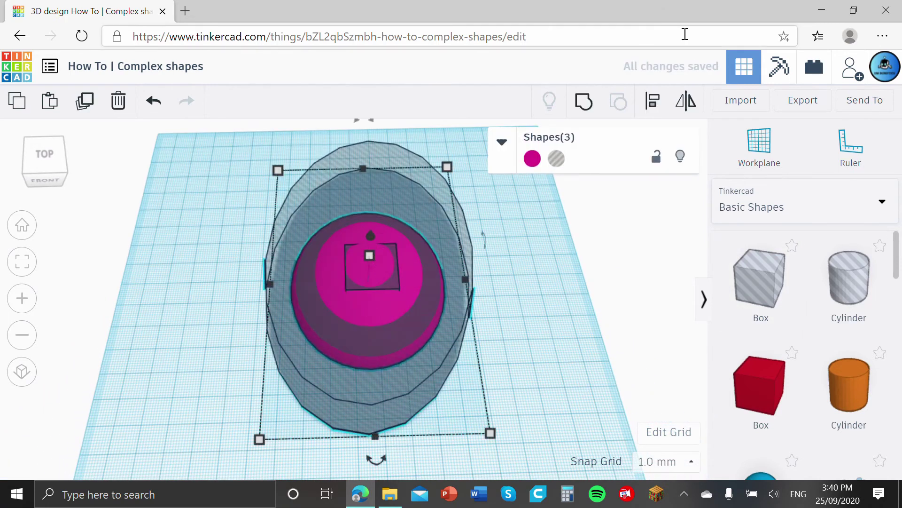
click(376, 459)
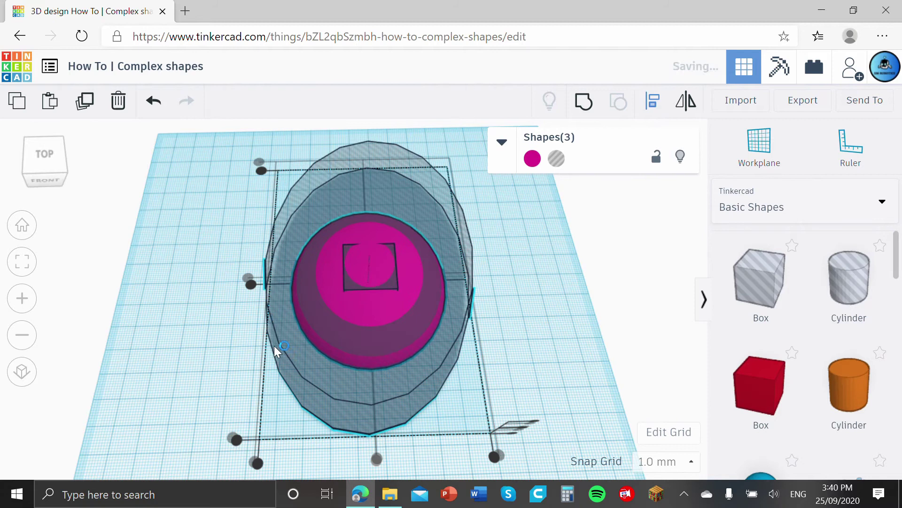
click(251, 285)
Step: Select the half sphere, cylinder hole and box hole and group them into one cut solid
click(564, 262)
right_drag(564, 261, 544, 379)
drag(544, 379, 395, 213)
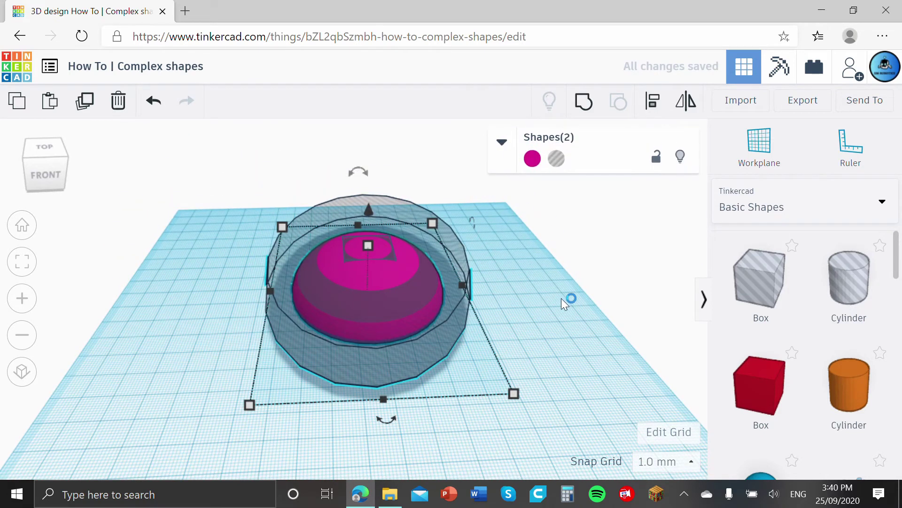
drag(528, 365, 376, 207)
click(583, 101)
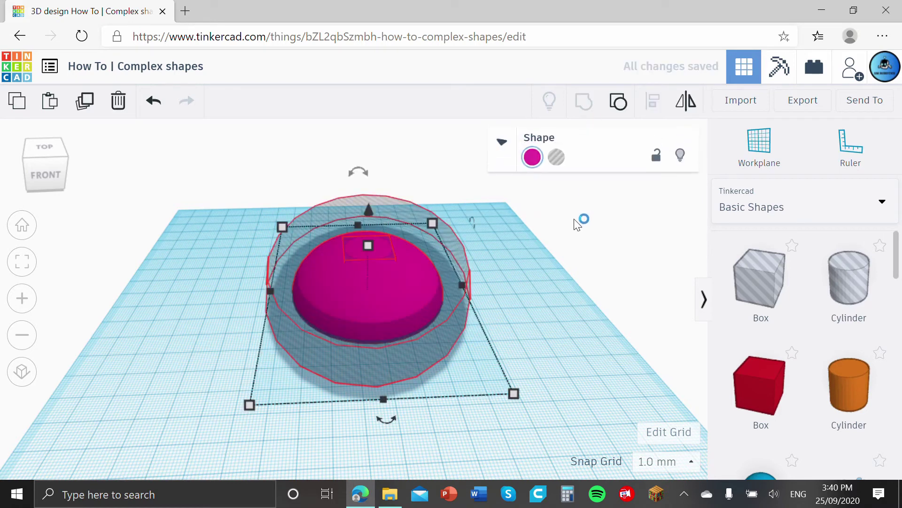
click(577, 230)
right_drag(554, 217, 360, 276)
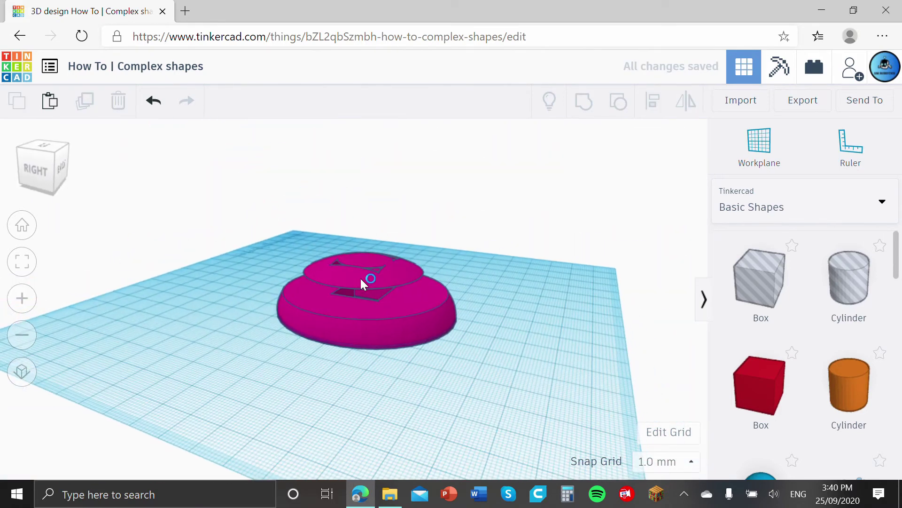
Step: Move the grouped magenta shape left across the workplane and view it from a tilted top angle
drag(359, 276, 406, 279)
right_drag(564, 197, 526, 236)
click(475, 216)
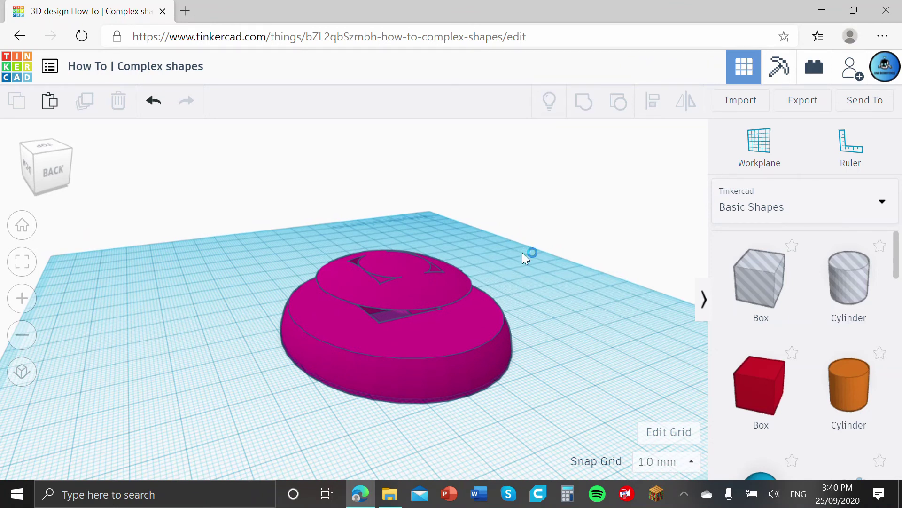
mouse_move(523, 253)
right_down()
mouse_move(508, 289)
mouse_move(519, 256)
right_up()
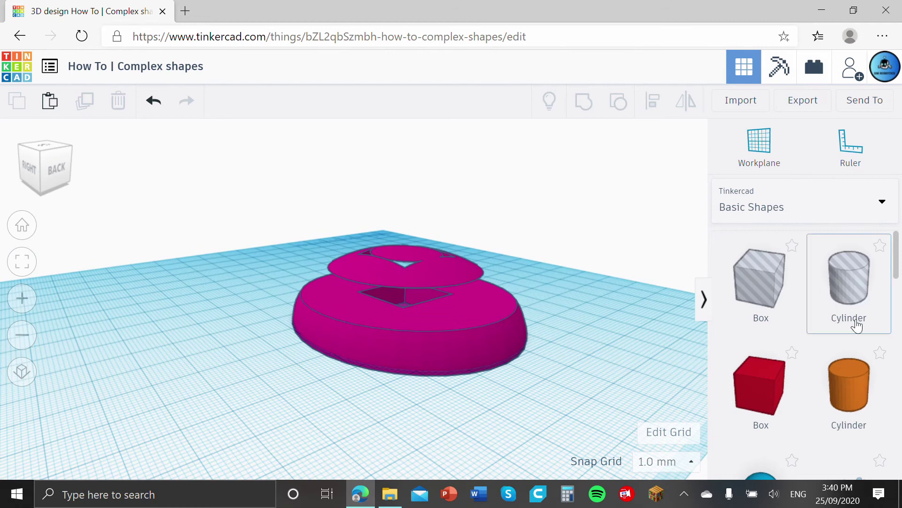
scroll(790, 292, down, 3)
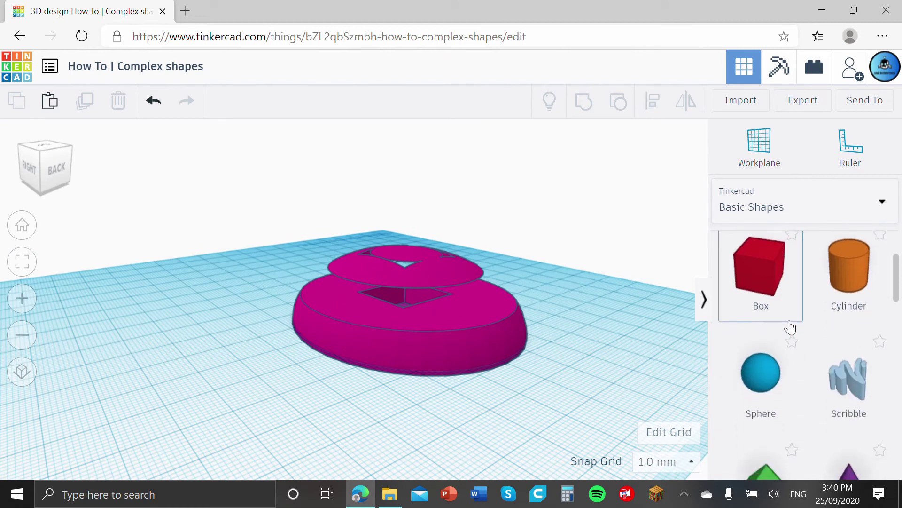
Step: Place a Sphere, make it a hole, move it, then delete it
drag(759, 373, 618, 322)
click(556, 158)
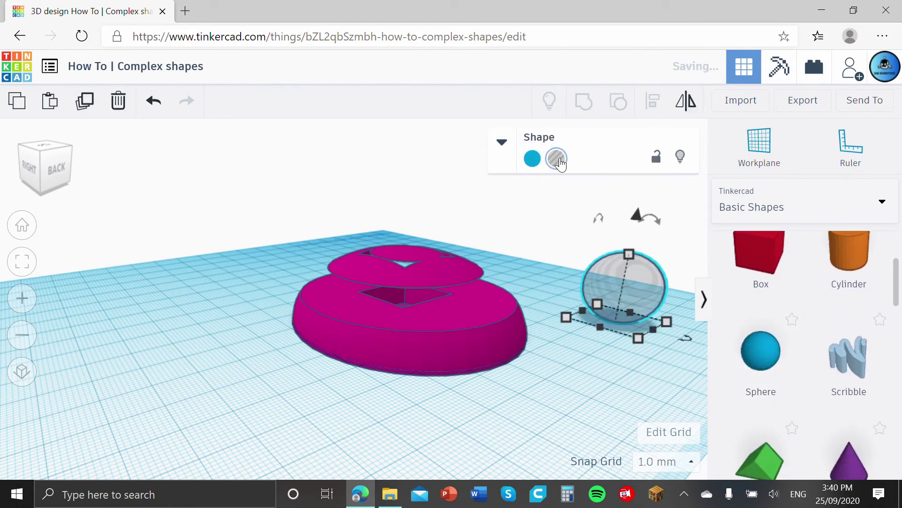
drag(642, 280, 620, 306)
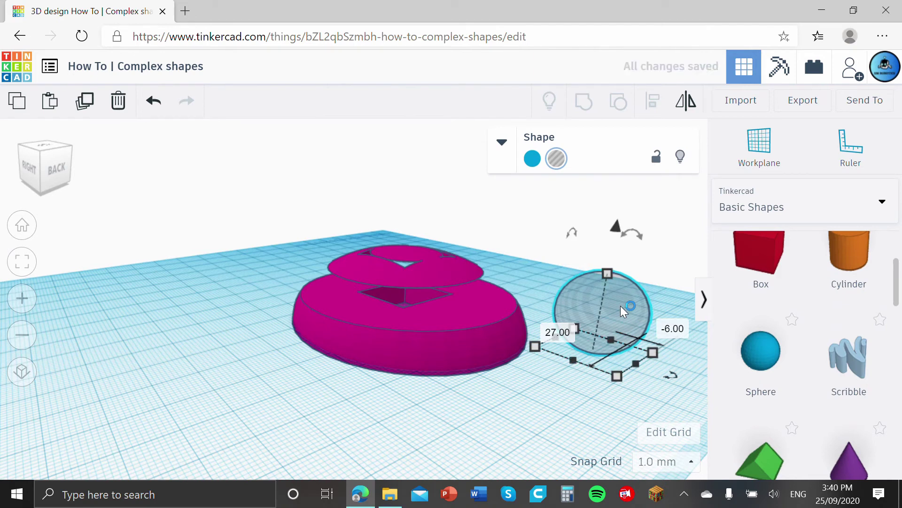
key(Delete)
Step: Select the grouped magenta half-sphere shape and delete it, leaving the workplane empty
right_drag(530, 243, 524, 314)
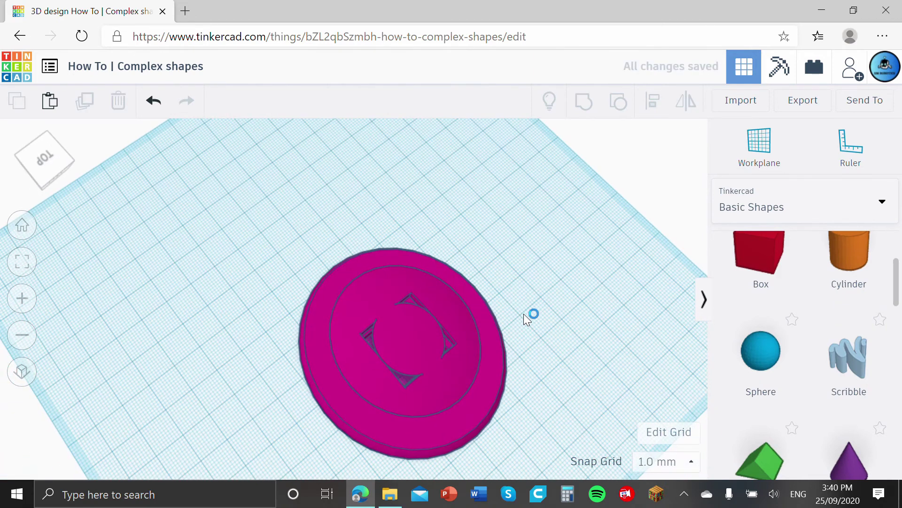
scroll(517, 383, down, 2)
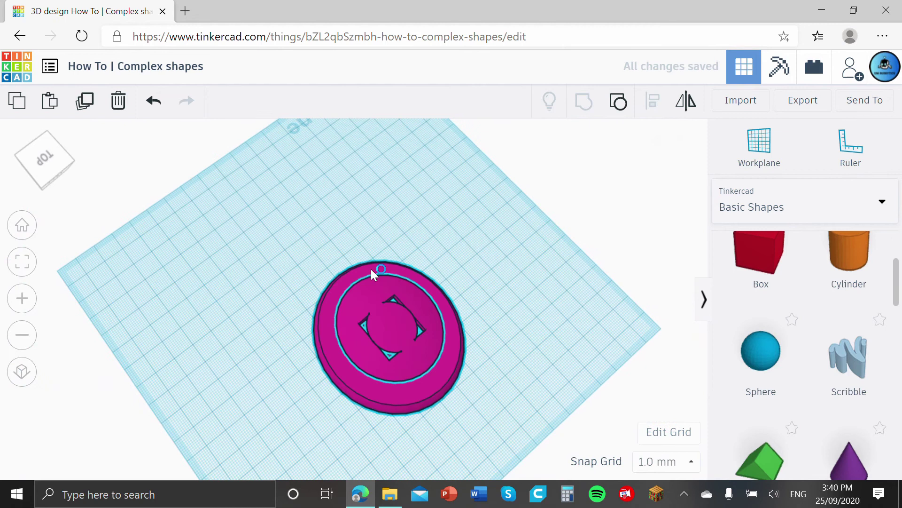
click(370, 269)
key(Delete)
right_drag(185, 179, 536, 218)
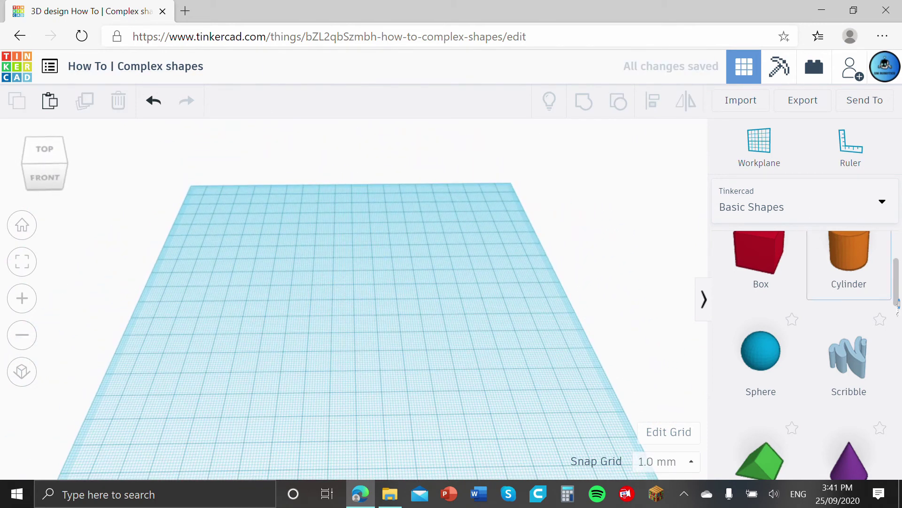
Step: Add a Scribble shape and draw the stand's two legs and rectangular loop
scroll(870, 306, down, 2)
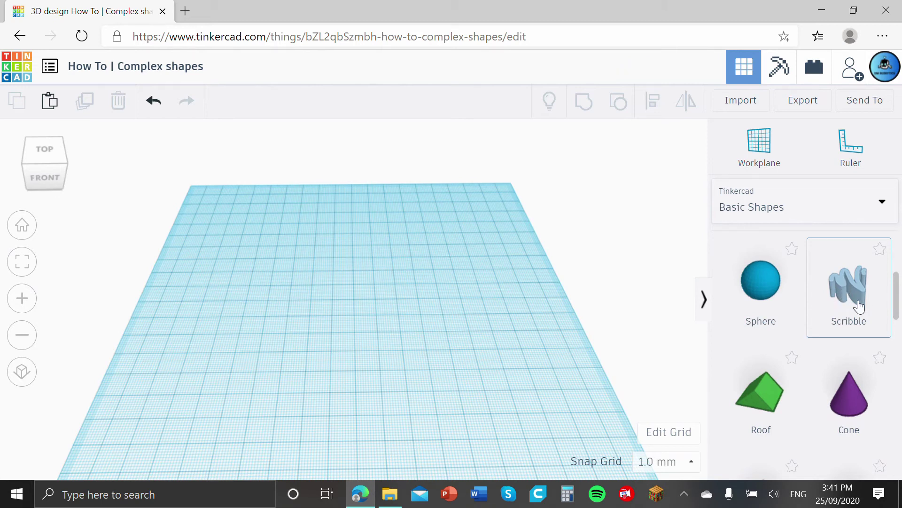
mouse_move(848, 299)
mouse_down()
mouse_move(597, 277)
mouse_move(334, 303)
mouse_up()
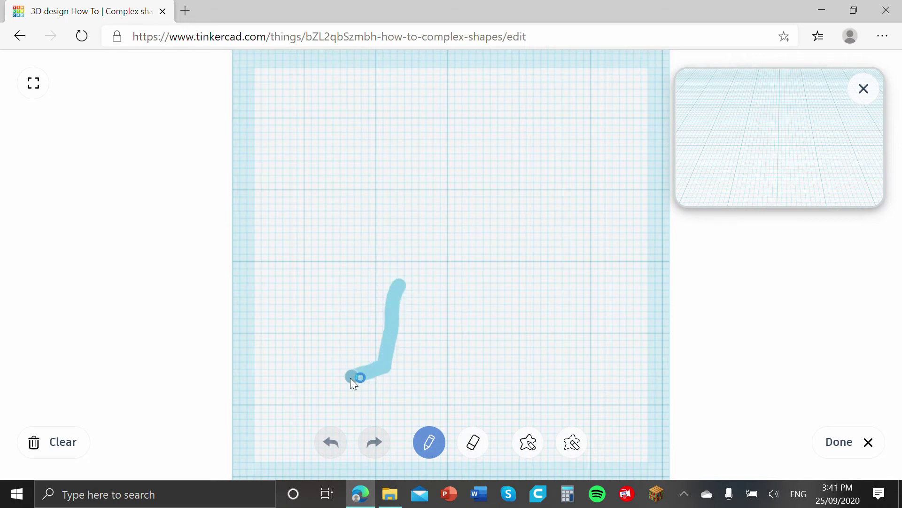
drag(351, 377, 352, 376)
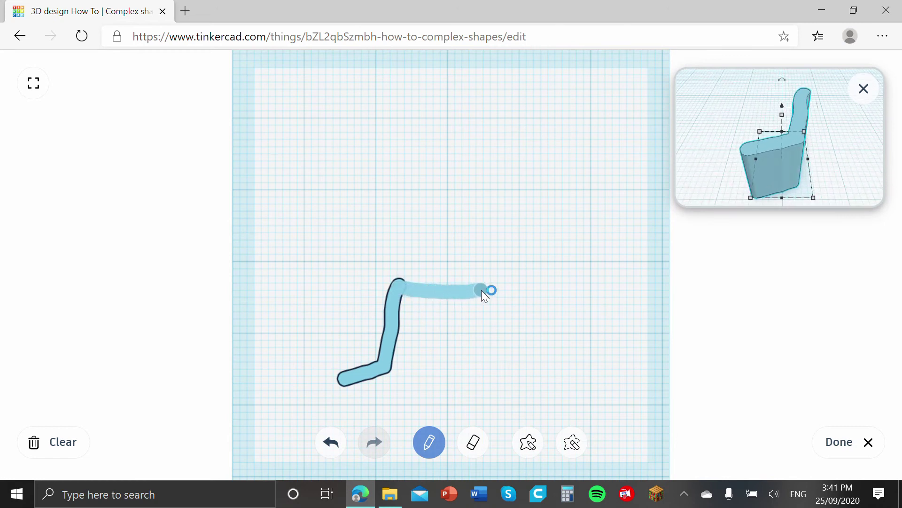
drag(525, 396, 528, 398)
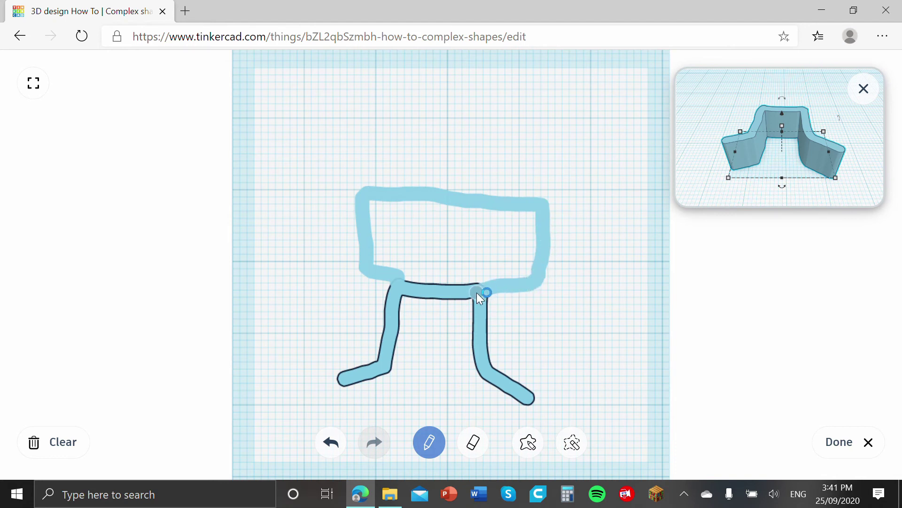
drag(478, 294, 477, 294)
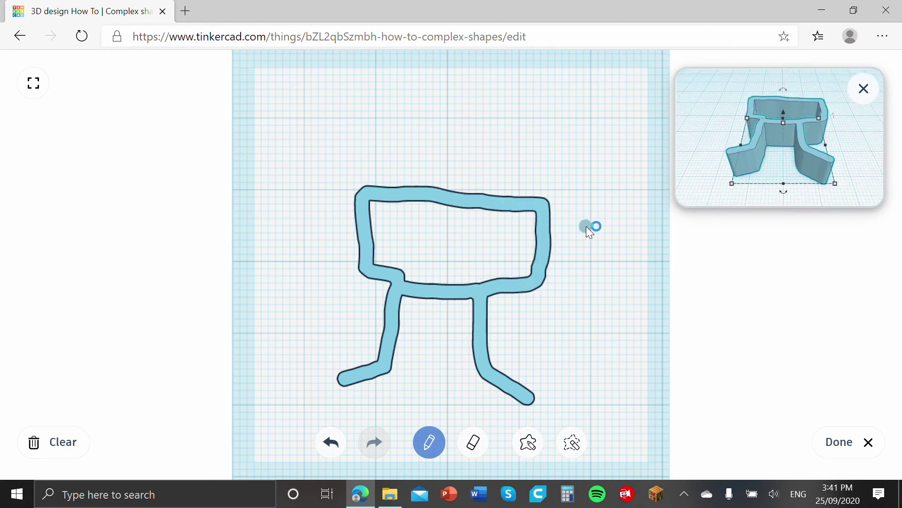
Step: Sketch trial top and side strokes, then undo those four extra strokes
drag(545, 208, 578, 173)
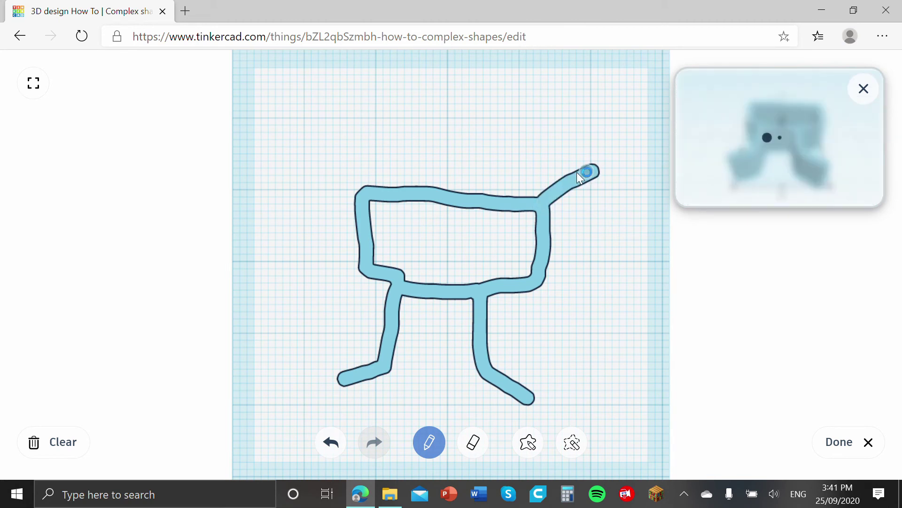
drag(367, 180, 441, 126)
drag(442, 126, 595, 174)
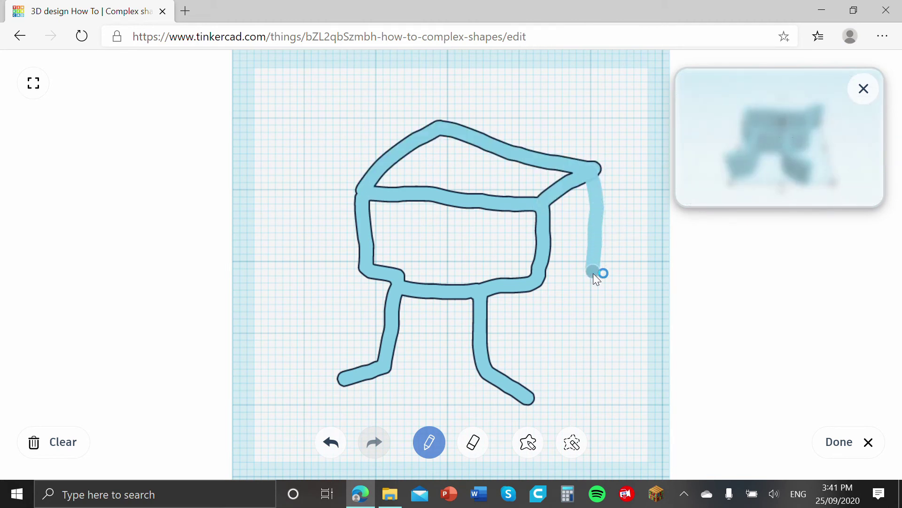
drag(538, 286, 537, 288)
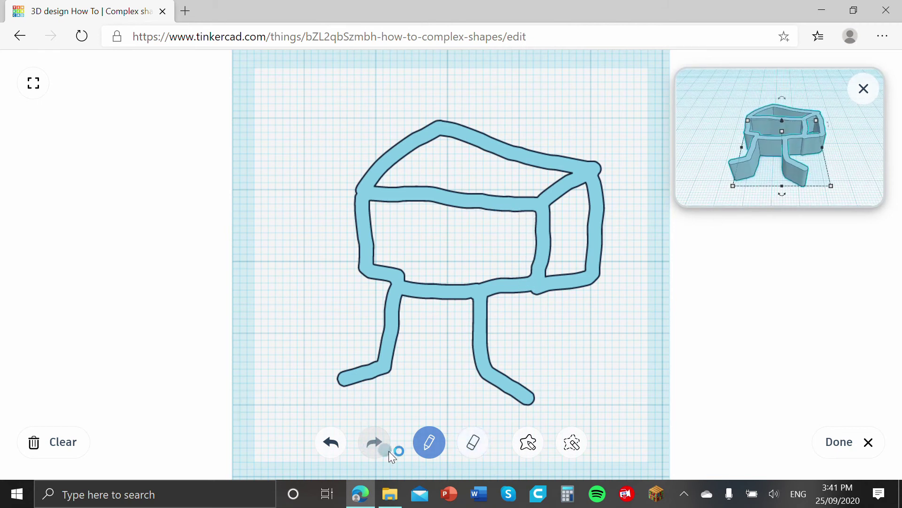
click(331, 441)
click(331, 441)
click(331, 441)
click(330, 442)
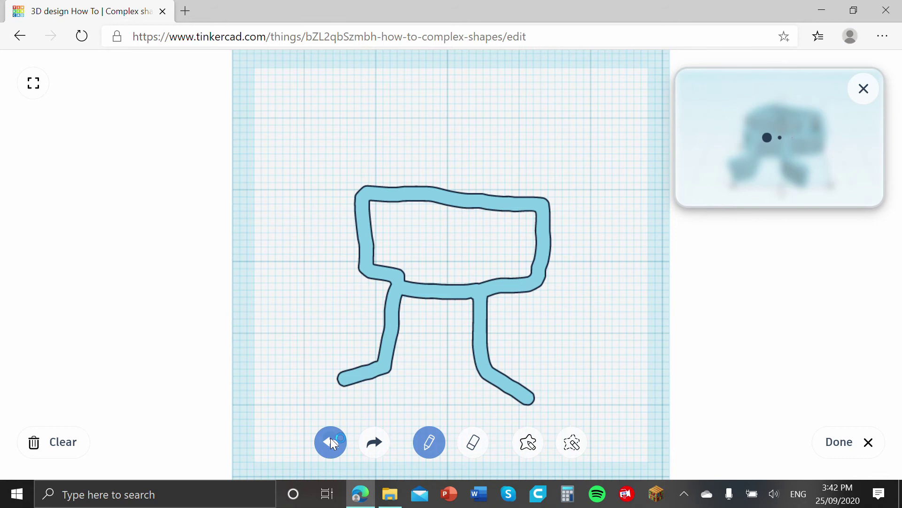
Step: Finish the sketch, rotate the stand 90° upright, and lift it above the workplane
click(820, 442)
right_drag(496, 293, 416, 295)
drag(398, 242, 449, 291)
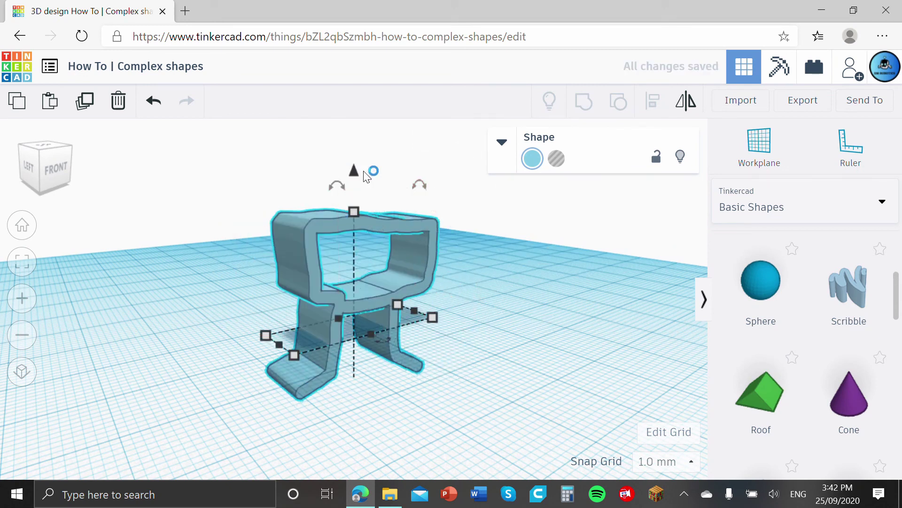
drag(354, 170, 362, 80)
Step: Delete the stand and drag a fresh Scribble shape onto the workplane
click(503, 260)
right_drag(503, 261, 447, 256)
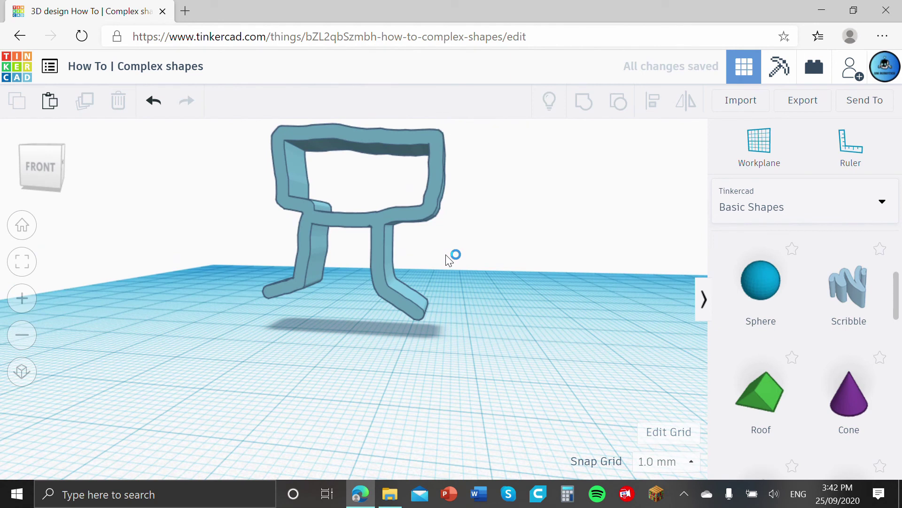
click(423, 158)
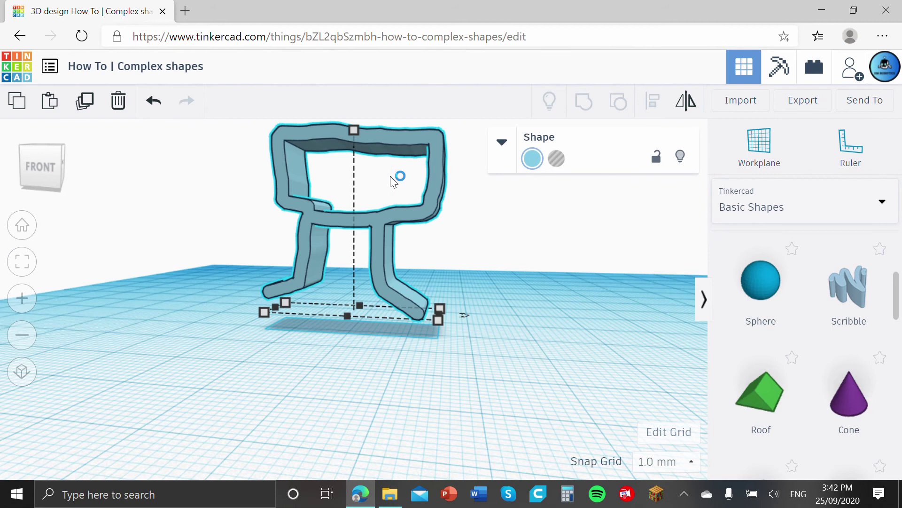
key(Delete)
drag(828, 312, 453, 399)
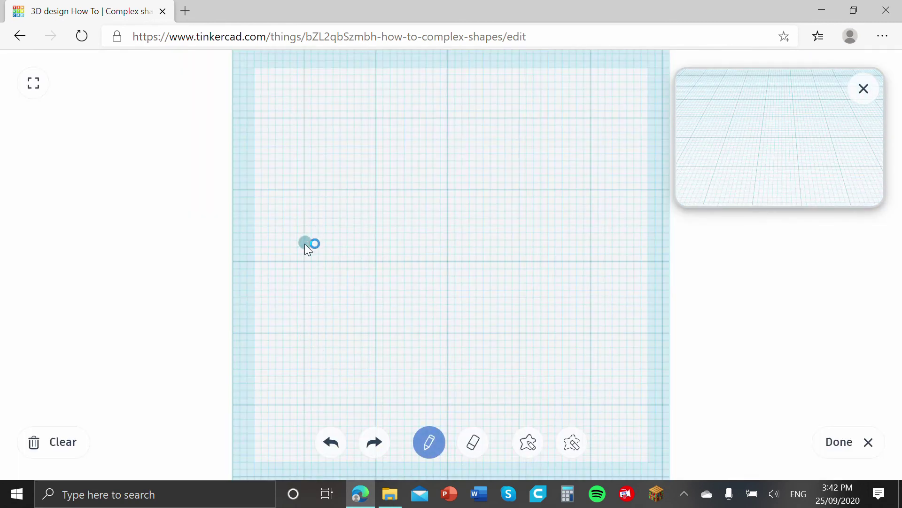
Step: Draw the E-shaped bracket frame: vertical stroke with top, middle and bottom lines
drag(319, 304, 316, 356)
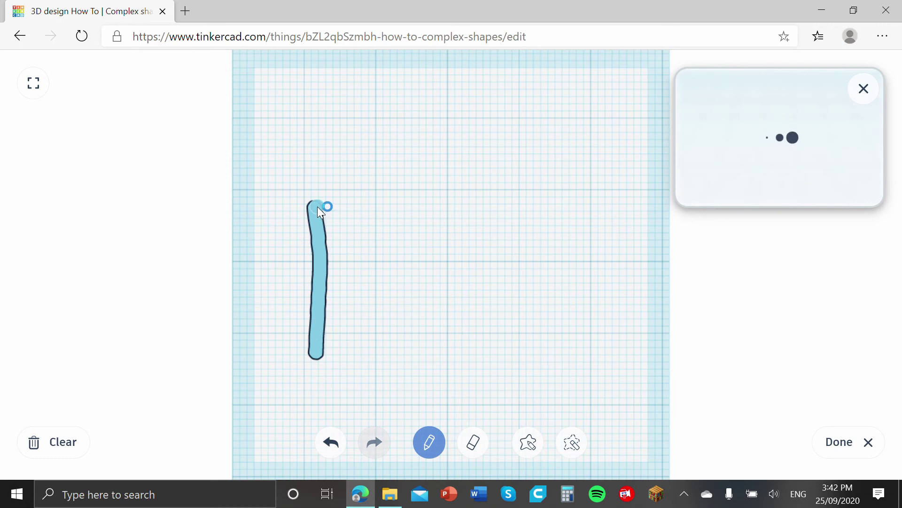
mouse_move(318, 207)
mouse_down()
mouse_move(418, 187)
mouse_move(585, 177)
mouse_up()
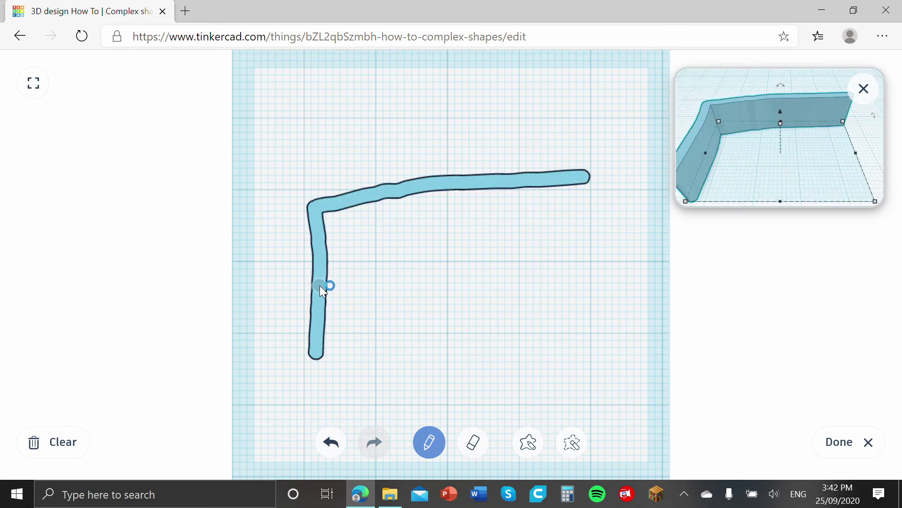
drag(326, 282, 423, 274)
mouse_move(316, 354)
mouse_down()
mouse_move(431, 354)
mouse_move(605, 324)
mouse_up()
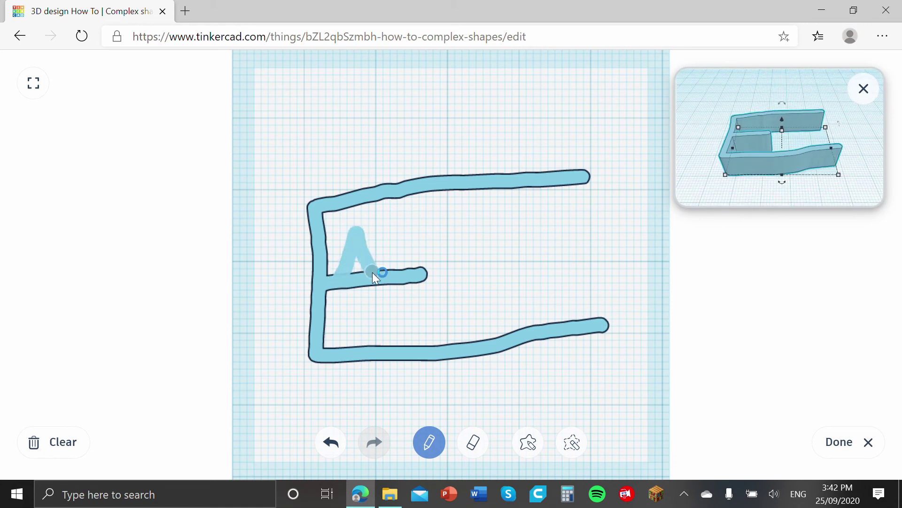
Step: Handwrite 'Robotics' inside the frame and place the scribble on the workplane
drag(398, 278, 398, 277)
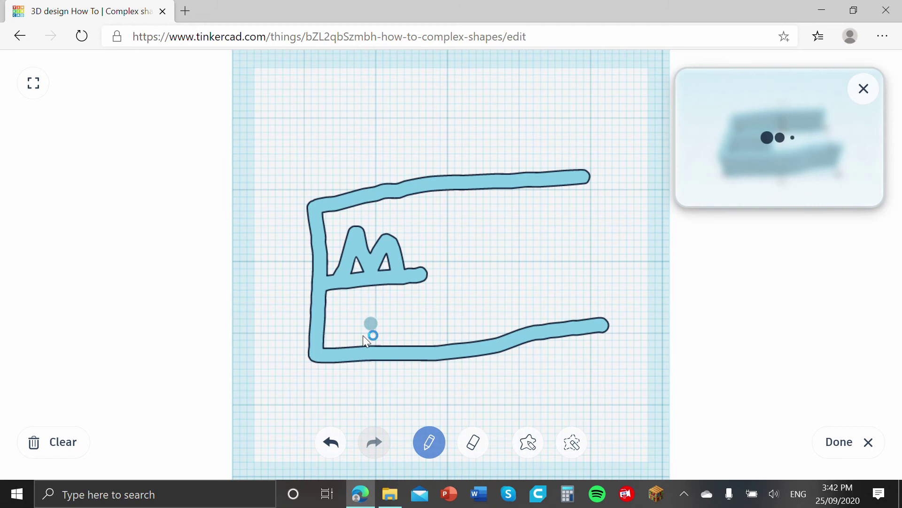
mouse_move(333, 325)
mouse_down()
mouse_move(341, 343)
mouse_move(370, 345)
mouse_move(429, 323)
mouse_move(441, 326)
mouse_move(439, 342)
mouse_move(486, 317)
mouse_move(480, 341)
mouse_up()
mouse_move(517, 301)
mouse_down()
mouse_move(504, 329)
mouse_move(588, 292)
mouse_move(570, 317)
mouse_up()
click(537, 281)
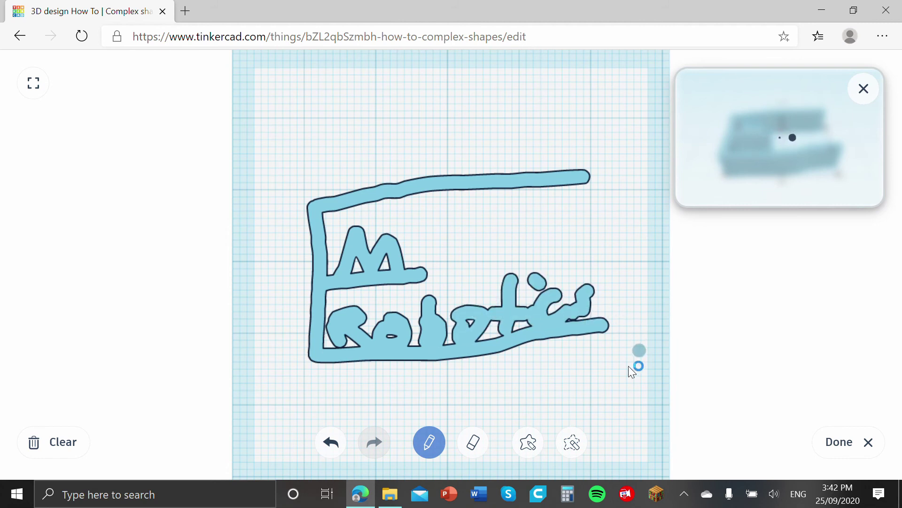
click(837, 439)
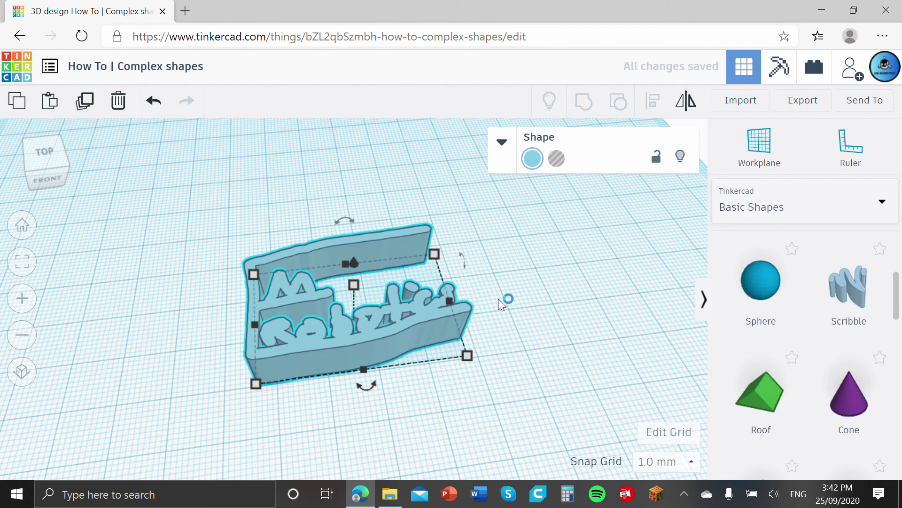
Step: Delete the Robotics scribble and zoom out to show the empty workplane
key(Delete)
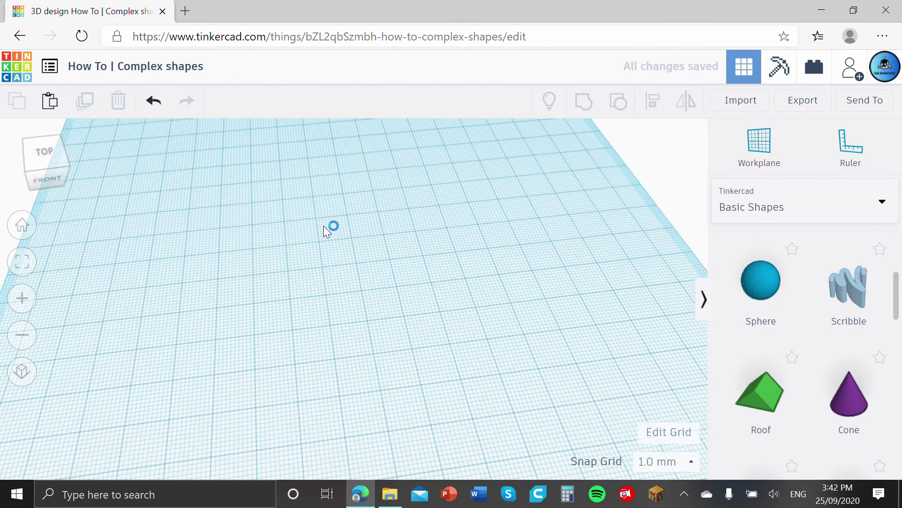
scroll(324, 228, down, 5)
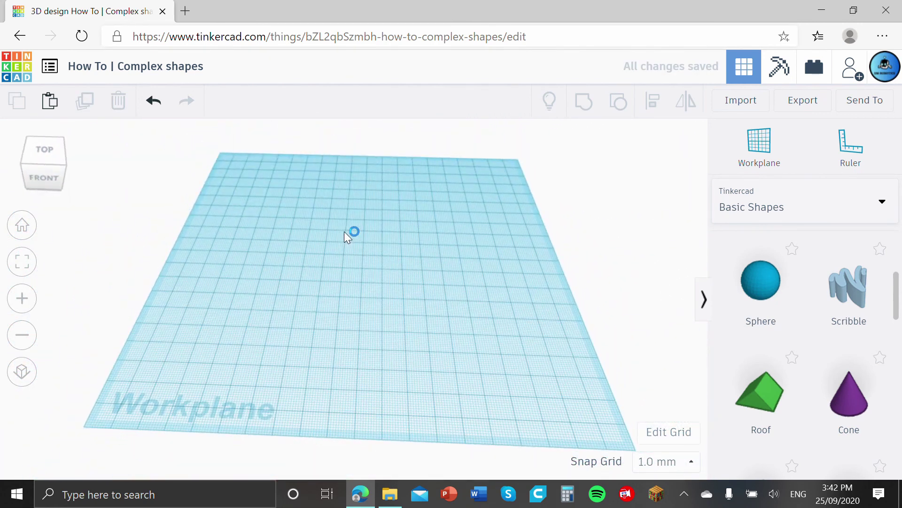